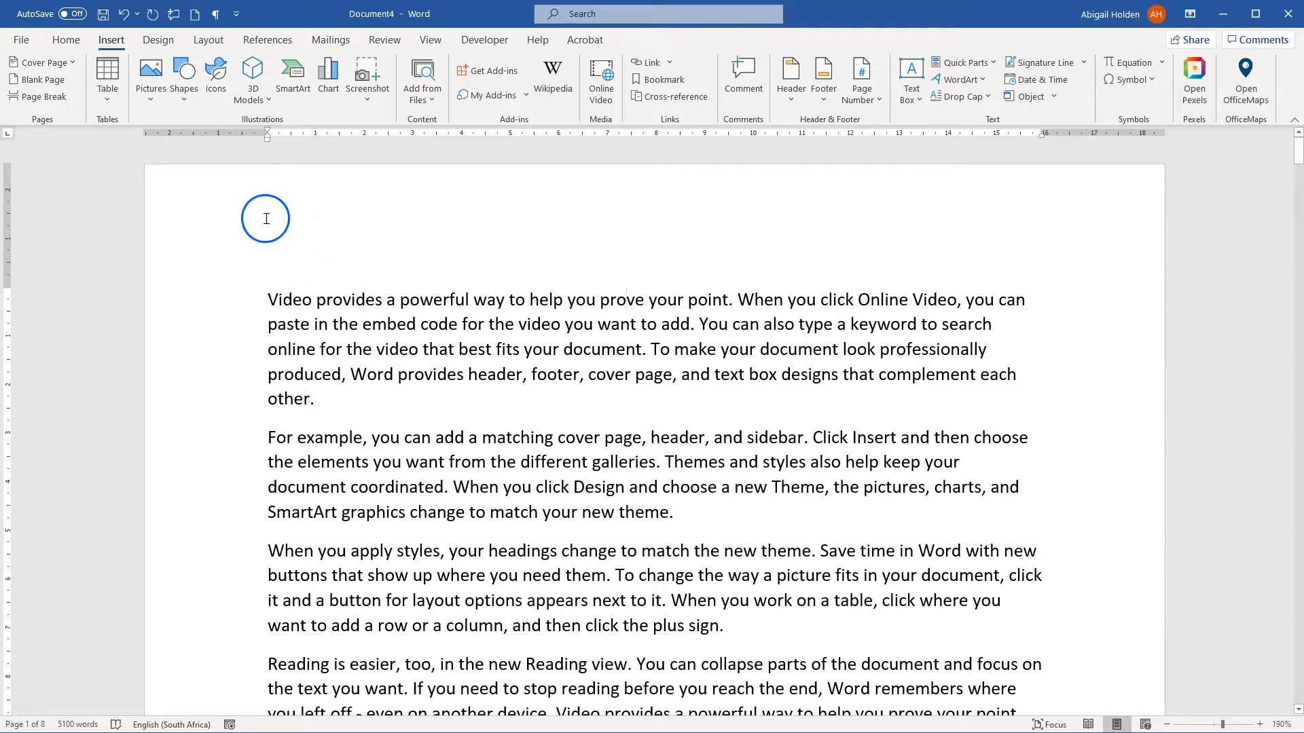
Step: Look through the document's opening pages and the built-in header and footer designs
scroll(592, 293, "down", 20)
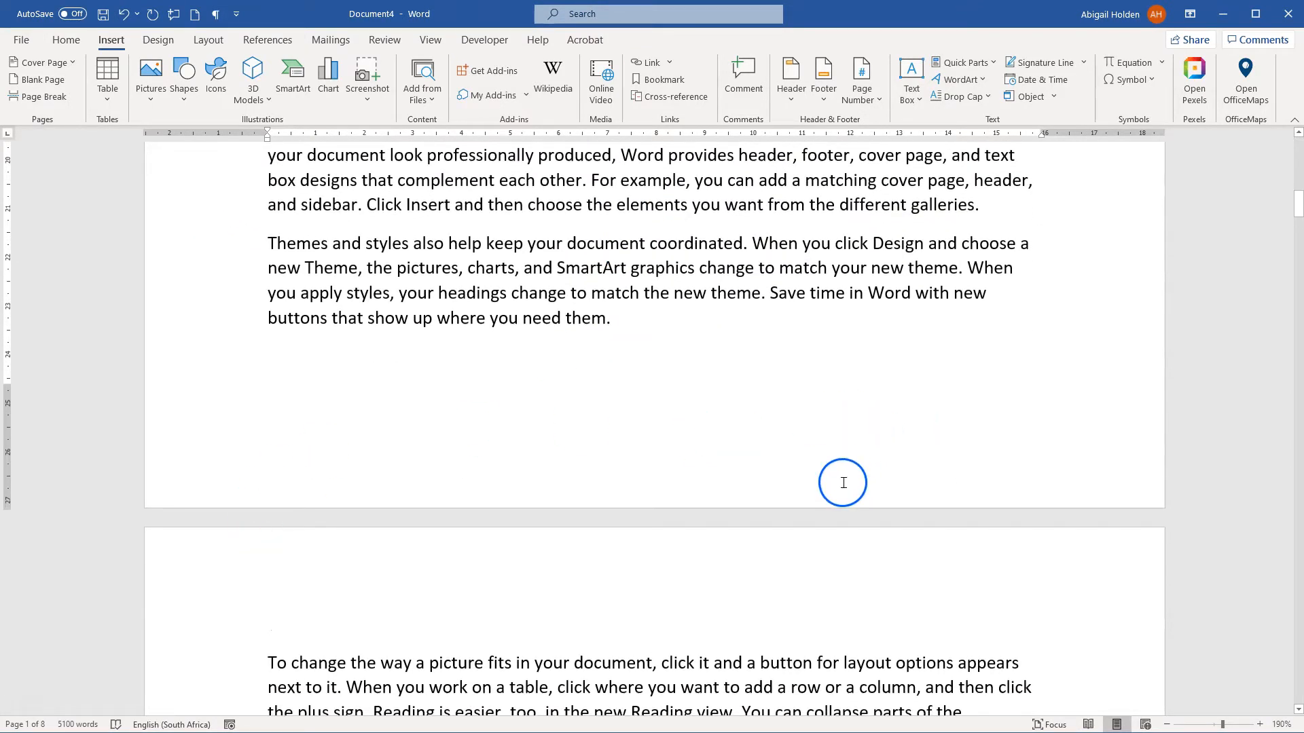
scroll(843, 482, "up", 10)
scroll(764, 447, "up", 3)
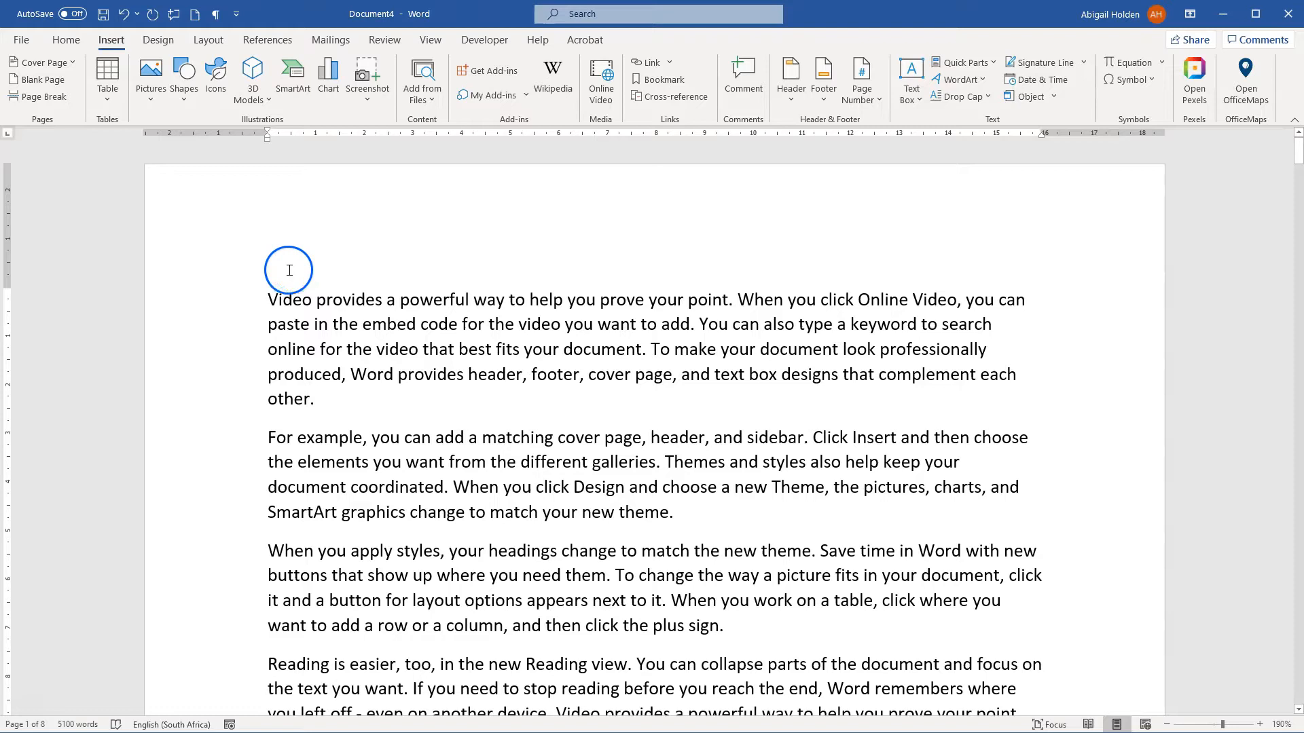
left_click(791, 78)
left_click(827, 85)
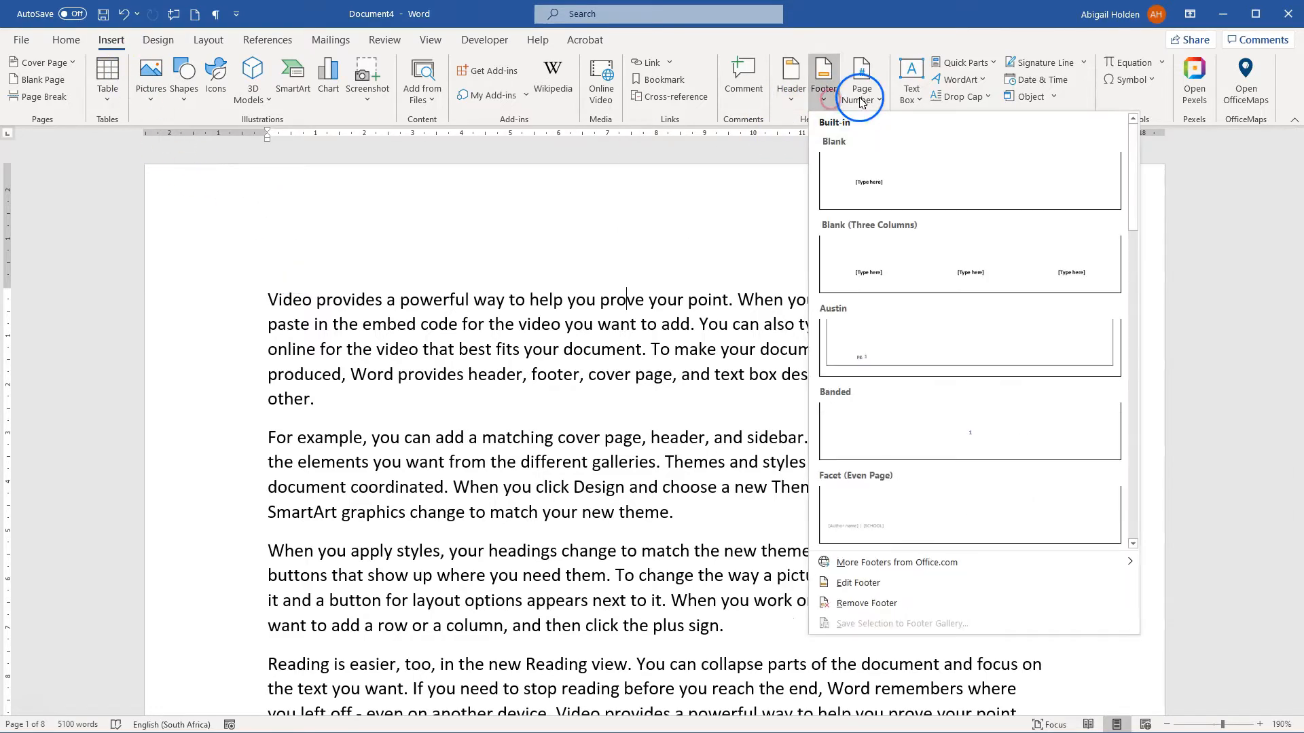
left_click(788, 92)
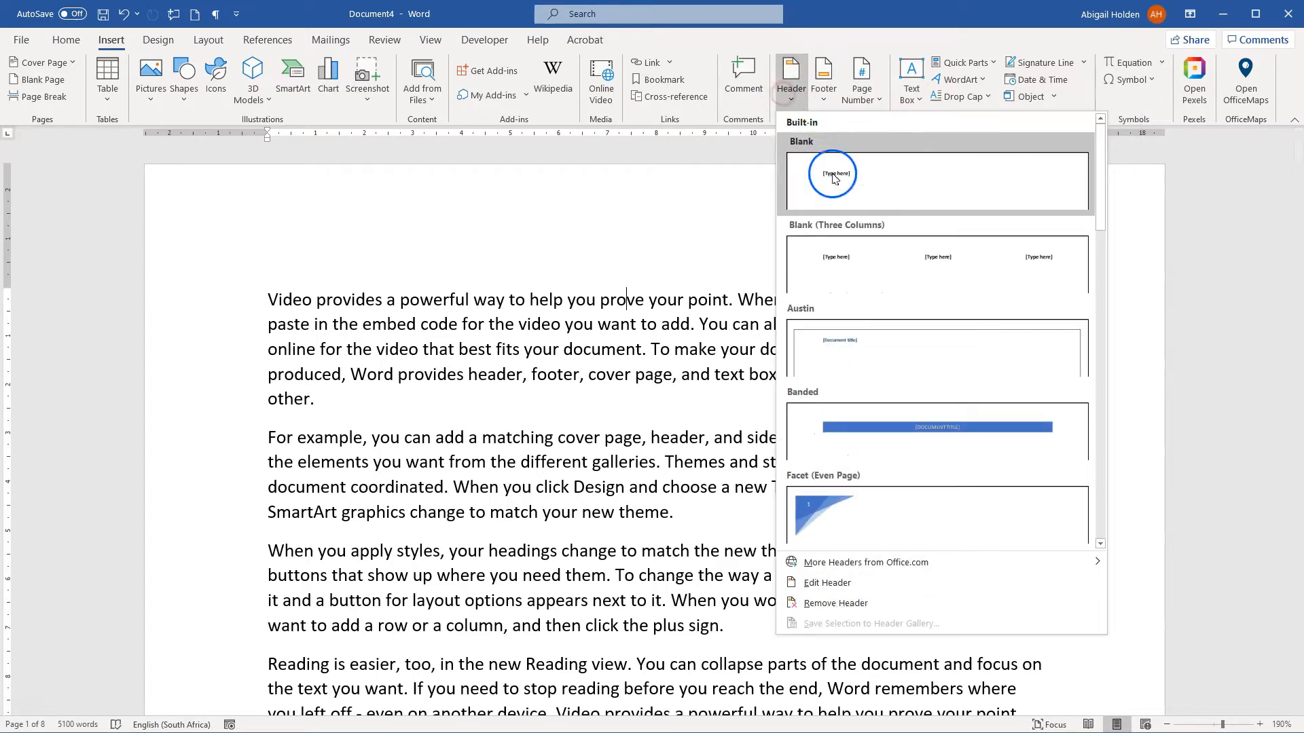
scroll(916, 451, "down", 5)
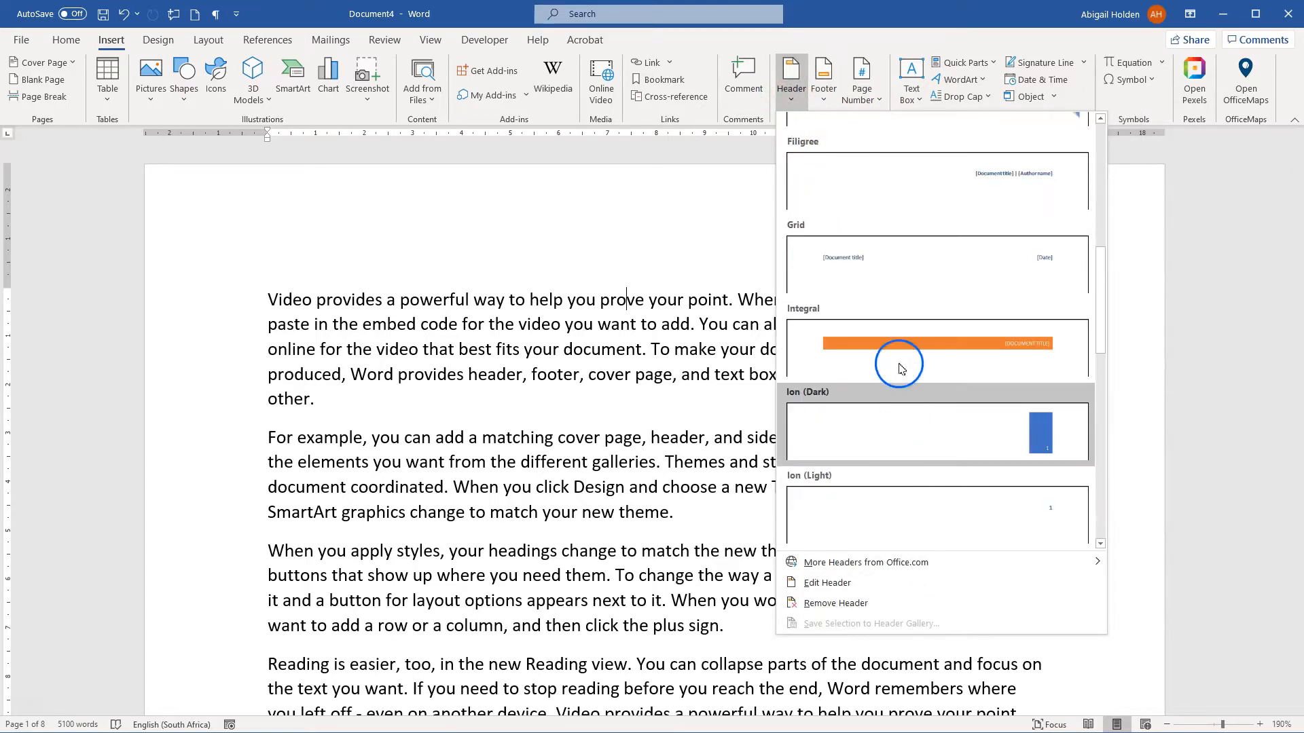
left_click(447, 394)
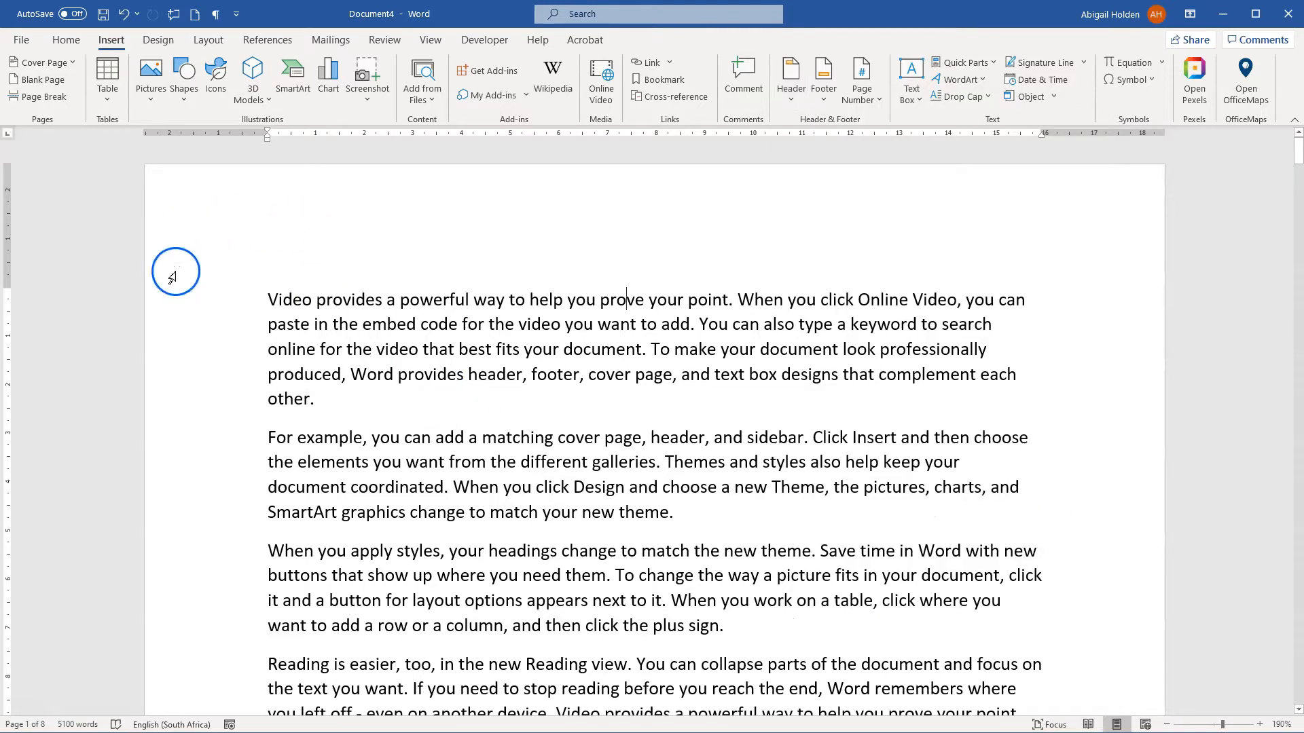
Step: Open the first page's header for editing and enter "Hello World" at its left side
double_click(283, 213)
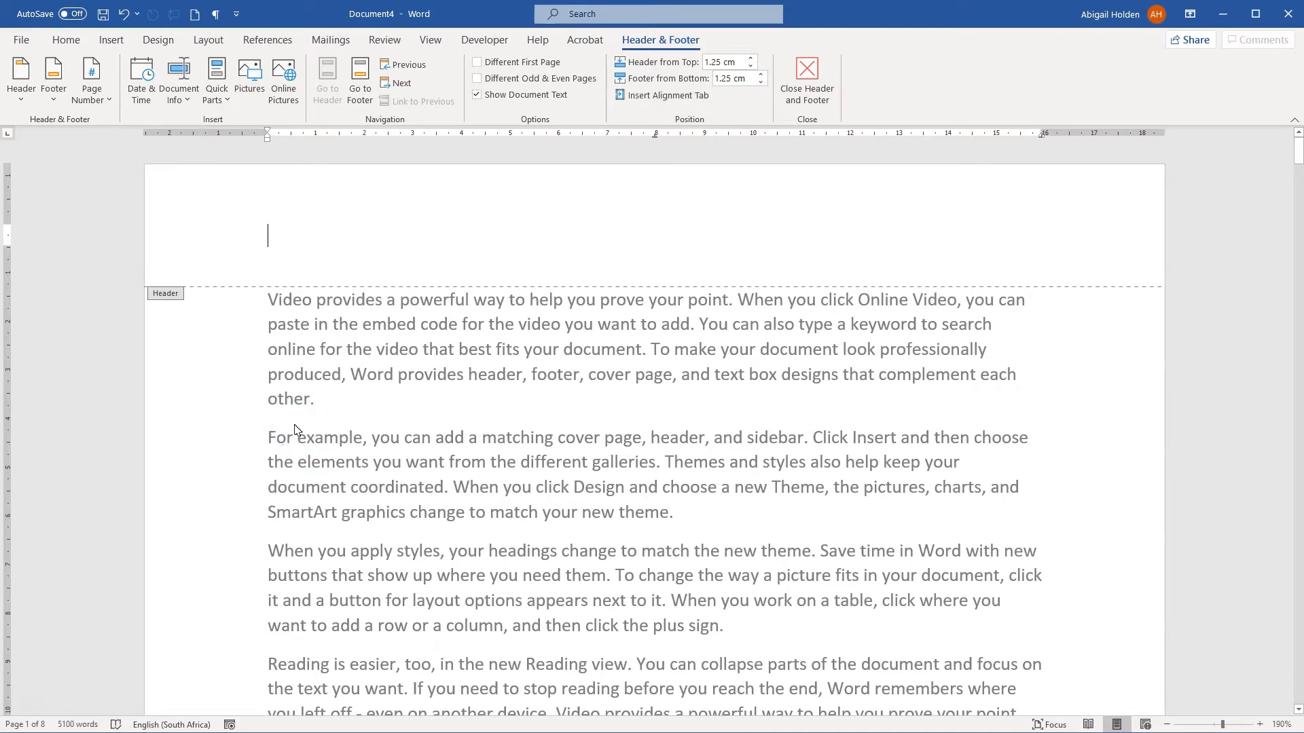
double_click(358, 389)
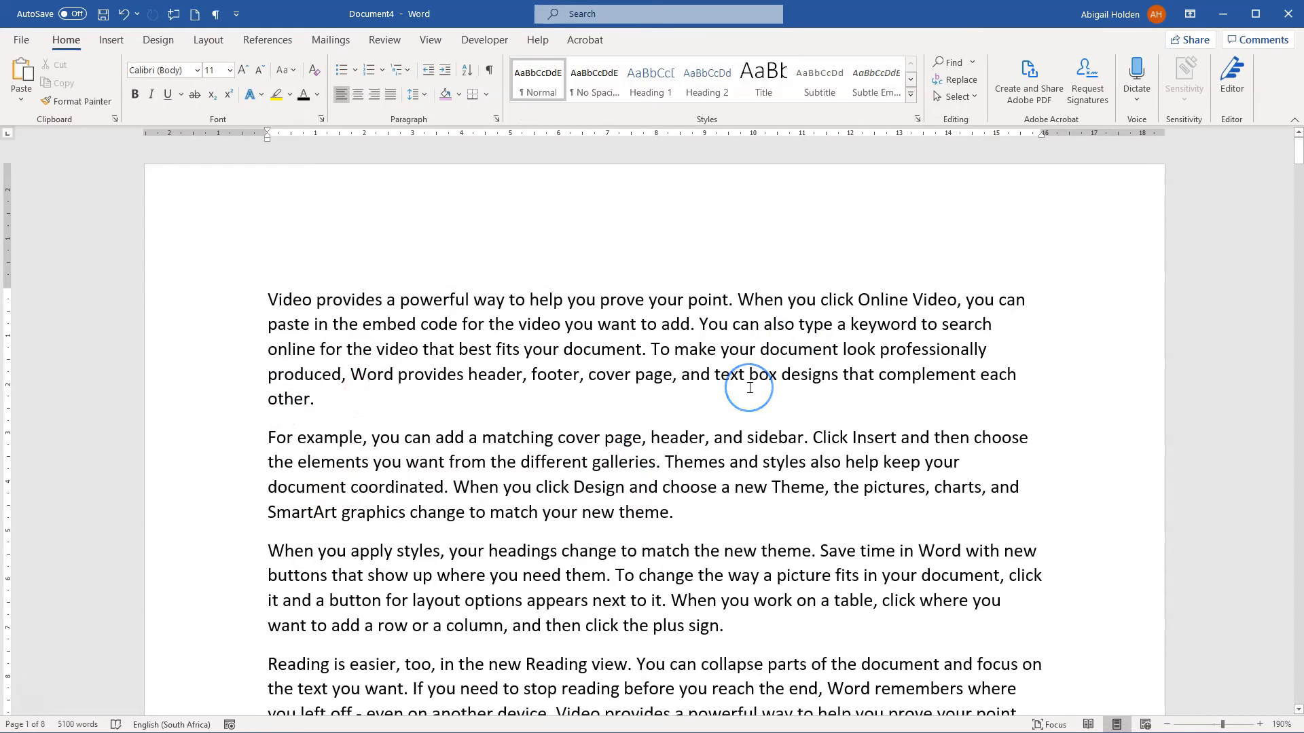
double_click(364, 204)
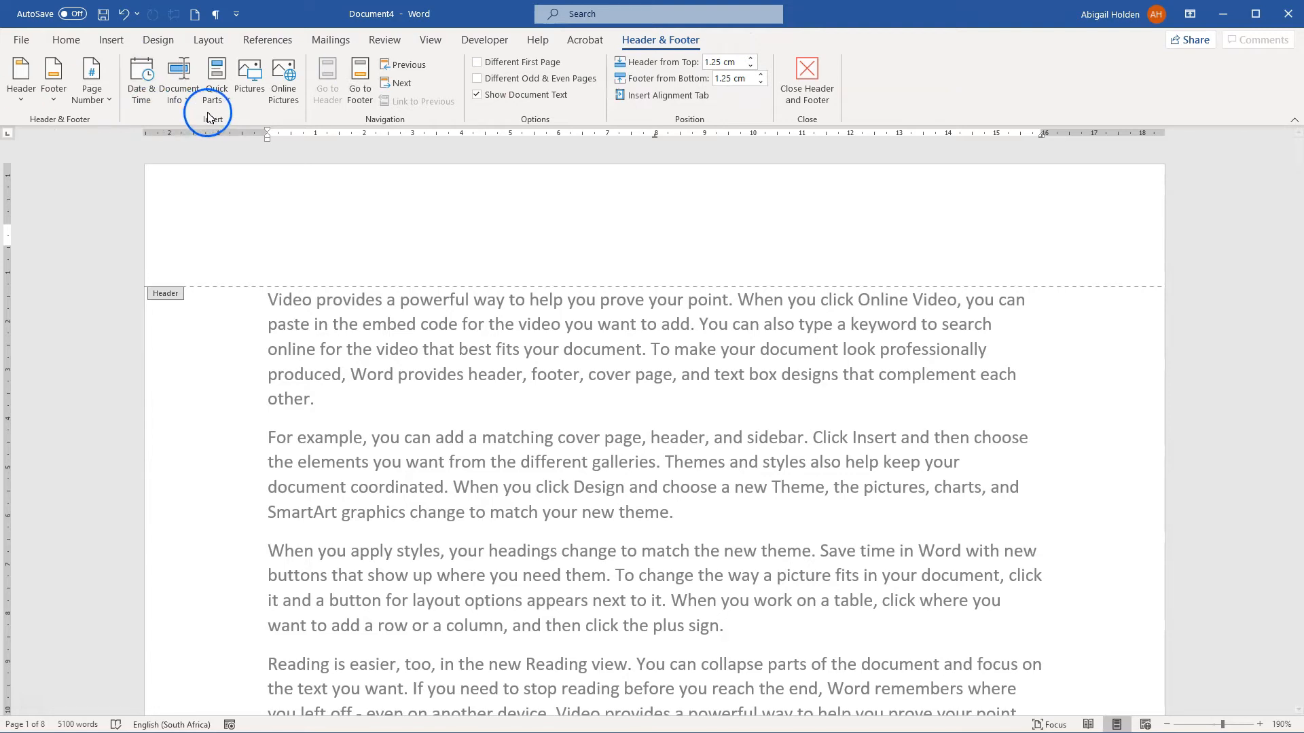
left_click(30, 96)
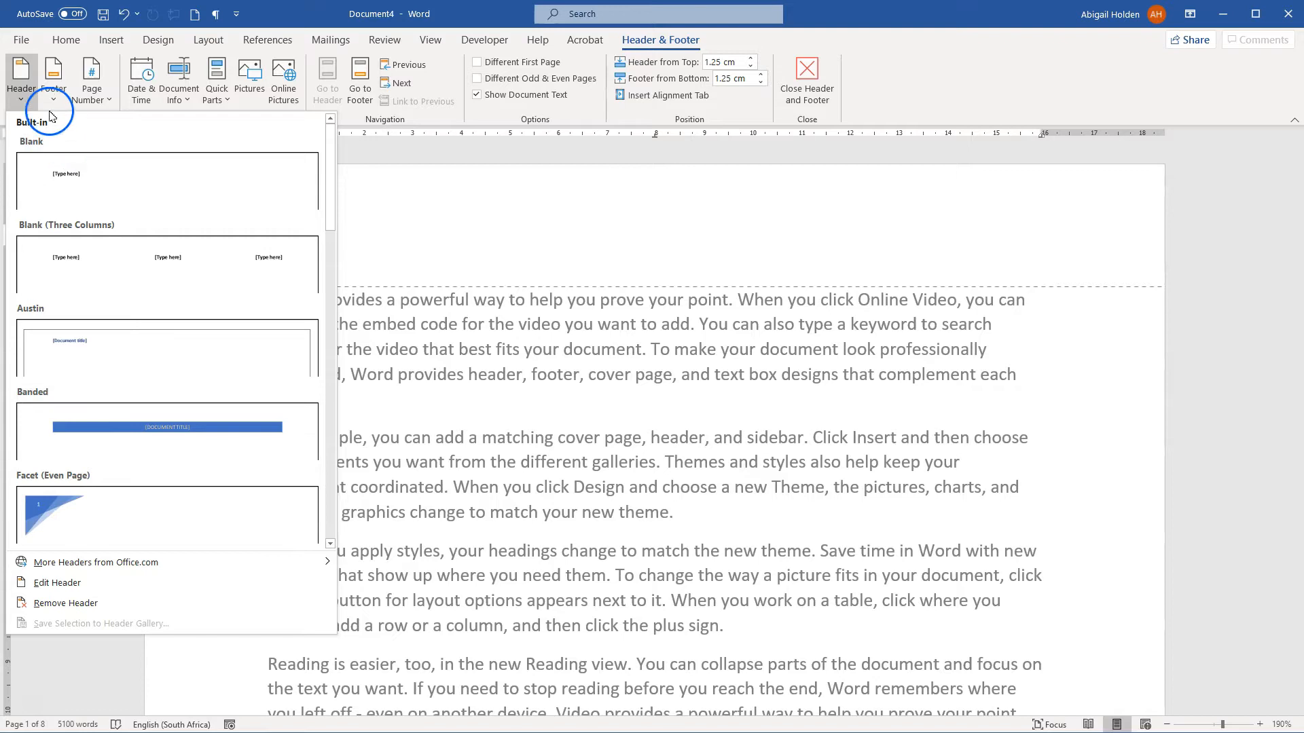
left_click(53, 85)
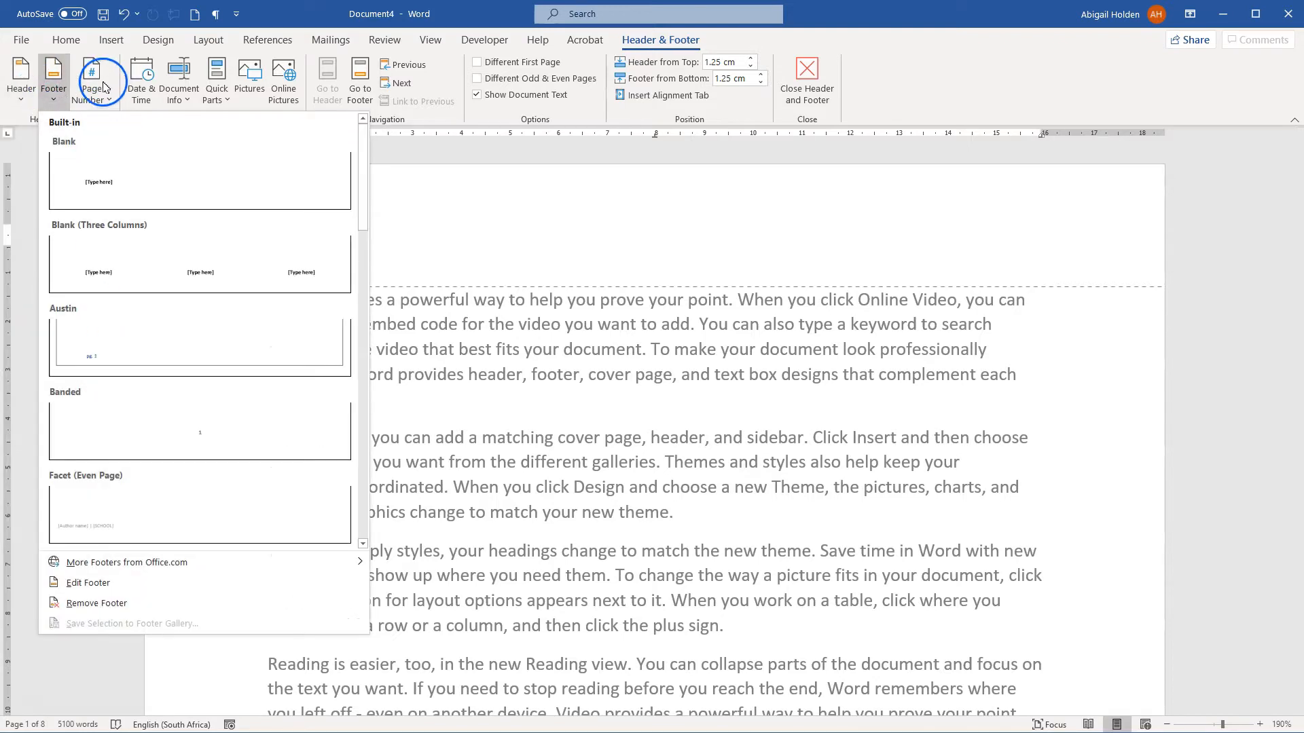
left_click(363, 355)
left_click(333, 246)
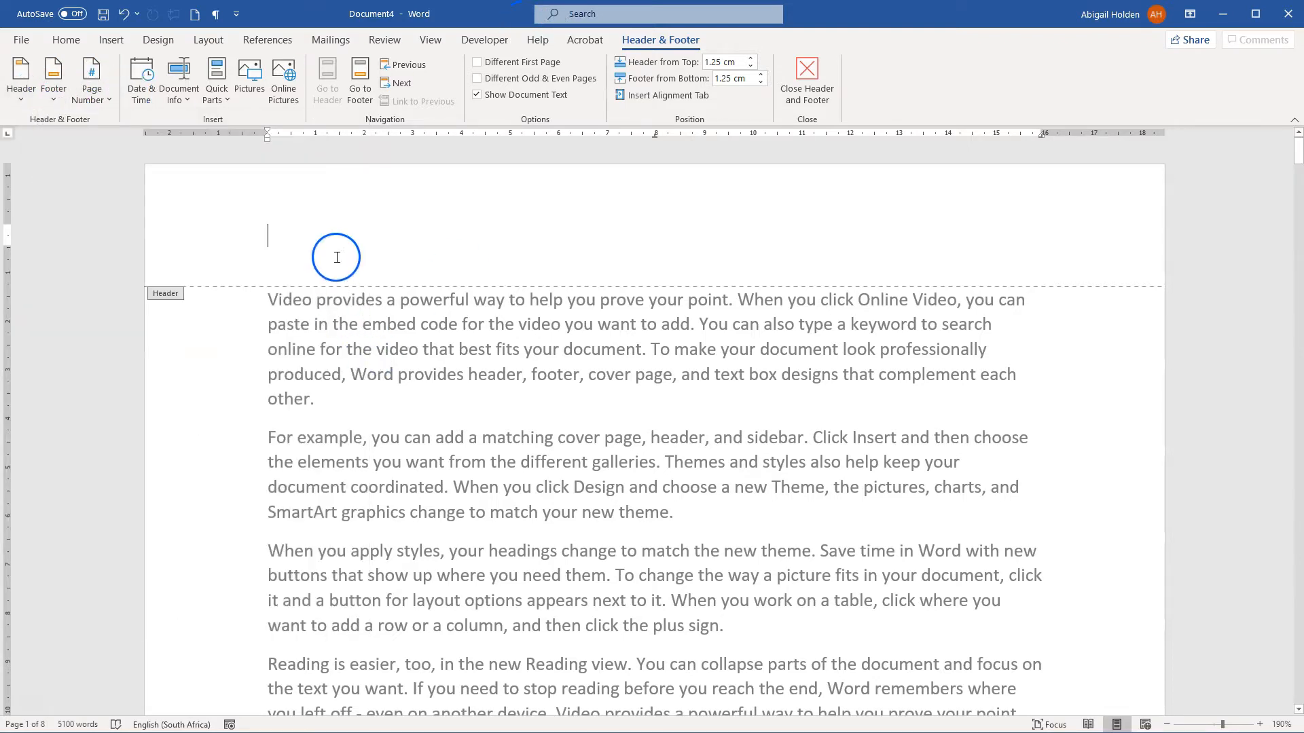
type("Hello World")
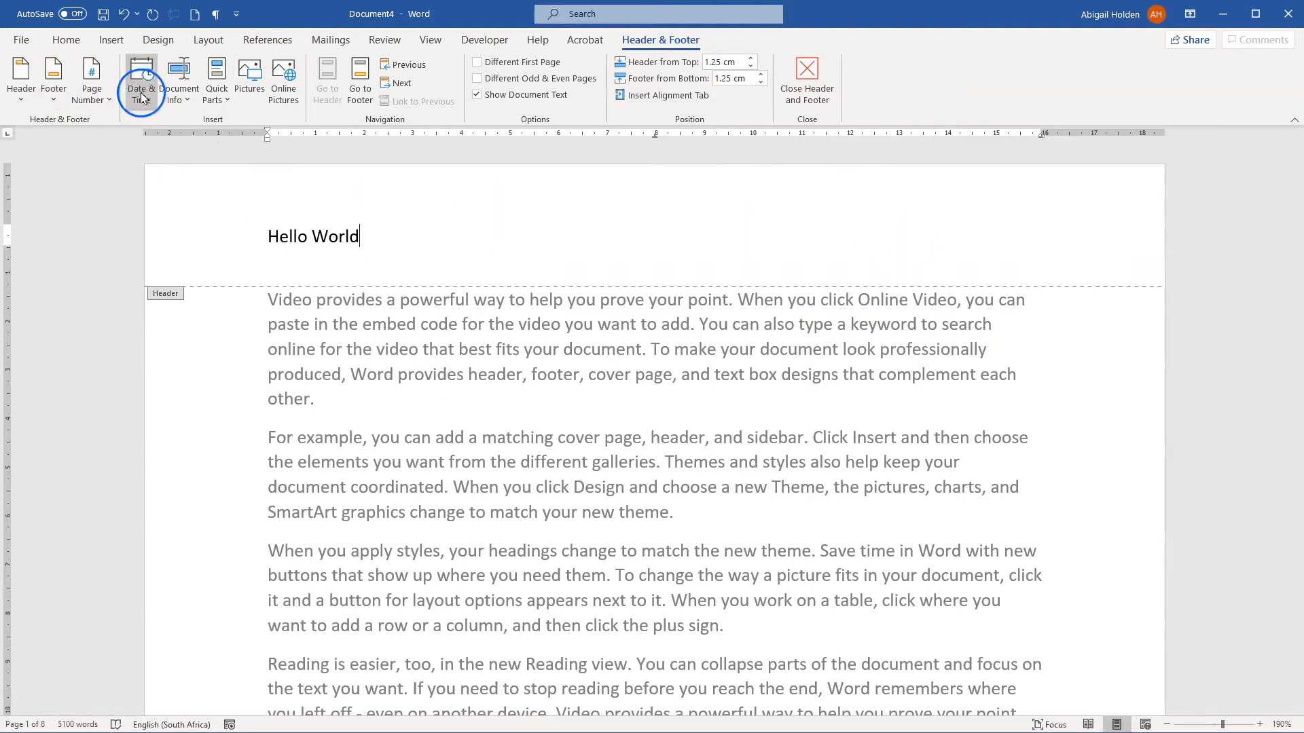
Step: Insert the automatically updating date in the centre of the header, using the "Sunday, 12 July 2020" format
left_click(535, 245)
double_click(492, 241)
left_click(134, 87)
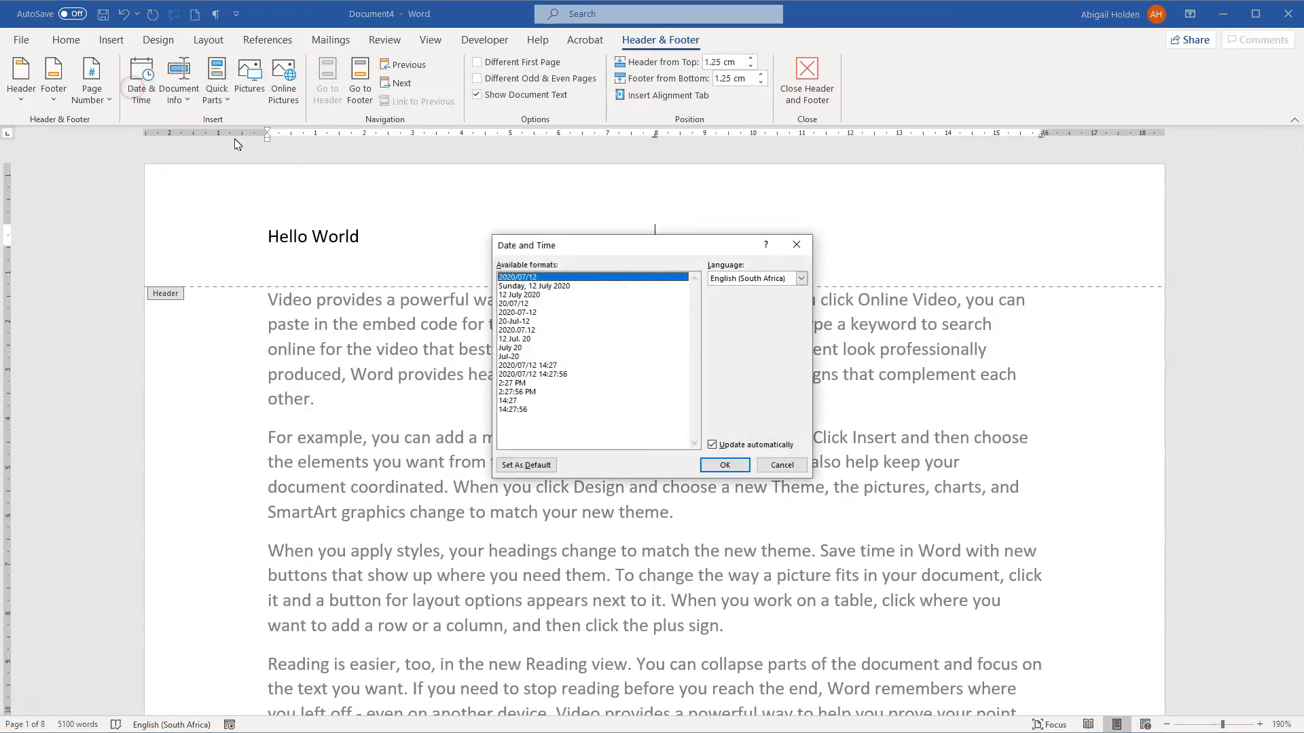
left_click(571, 286)
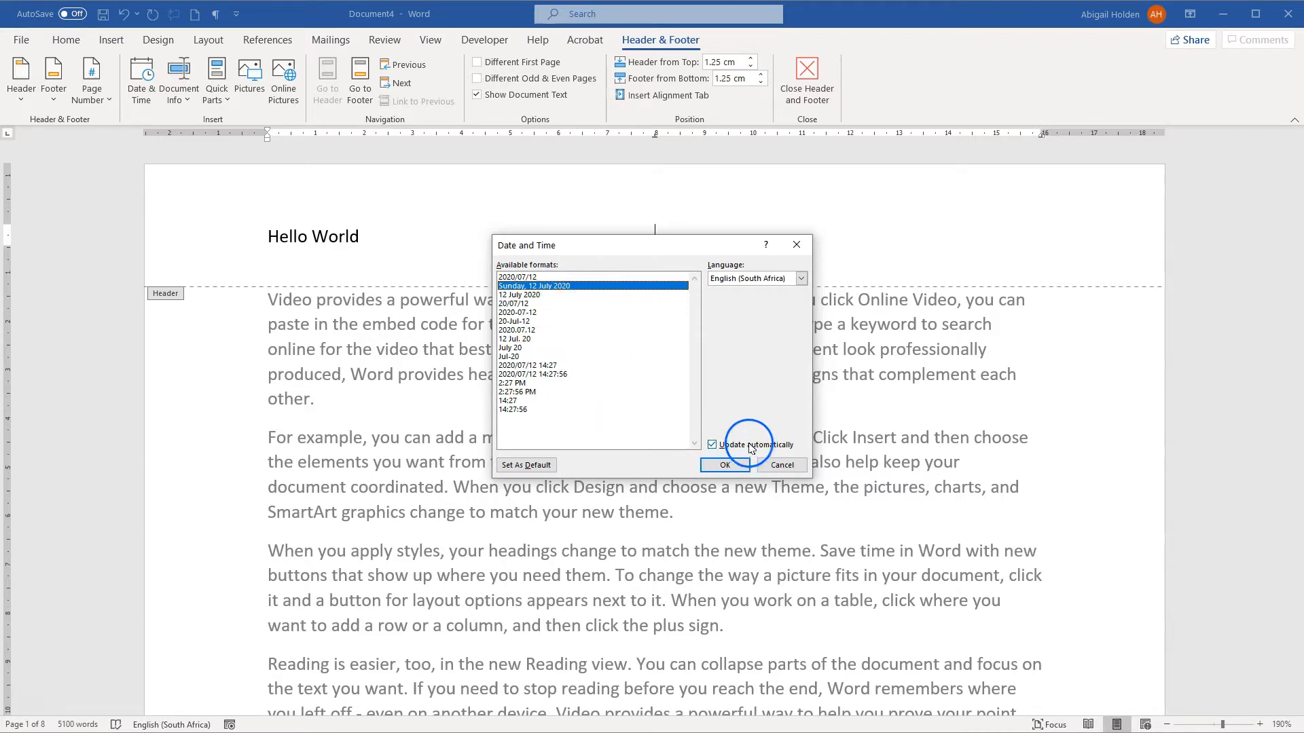
left_click(722, 467)
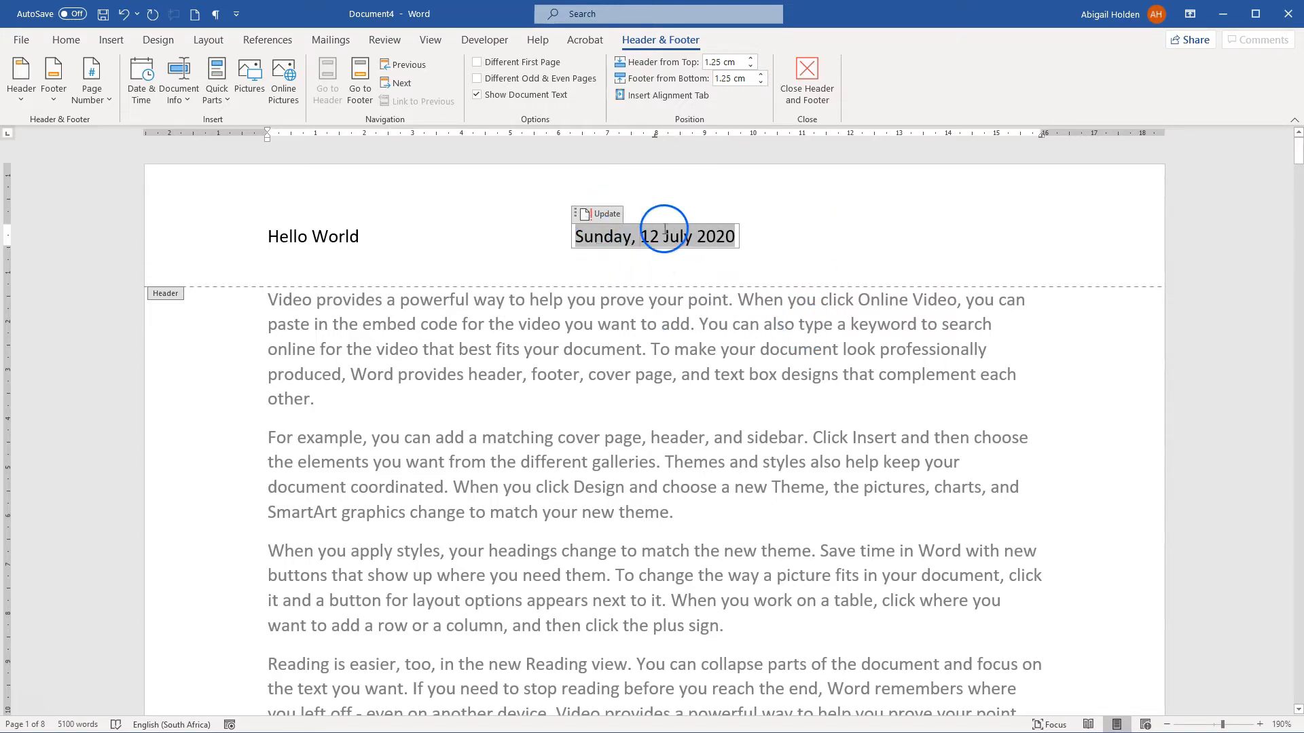
left_click(763, 238)
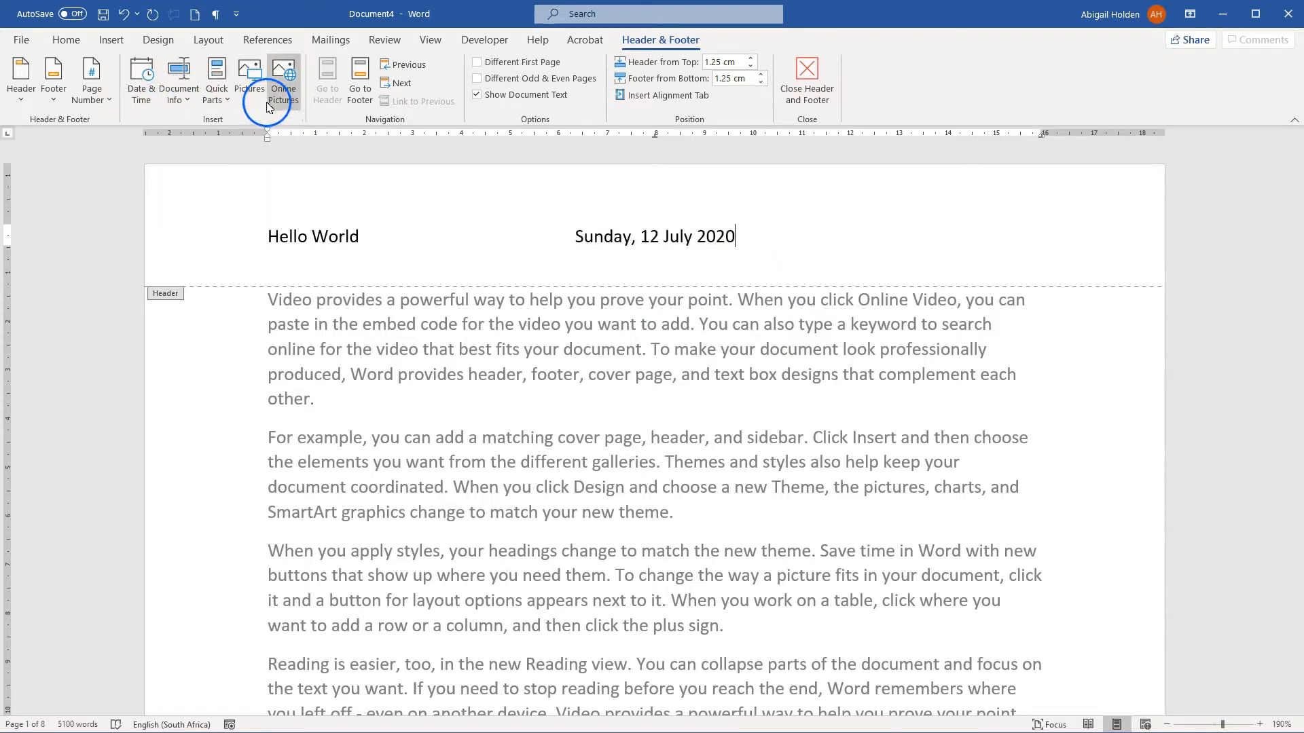
Step: Go to the first page's footer and return to the "Hello World" text in the header
left_click(361, 93)
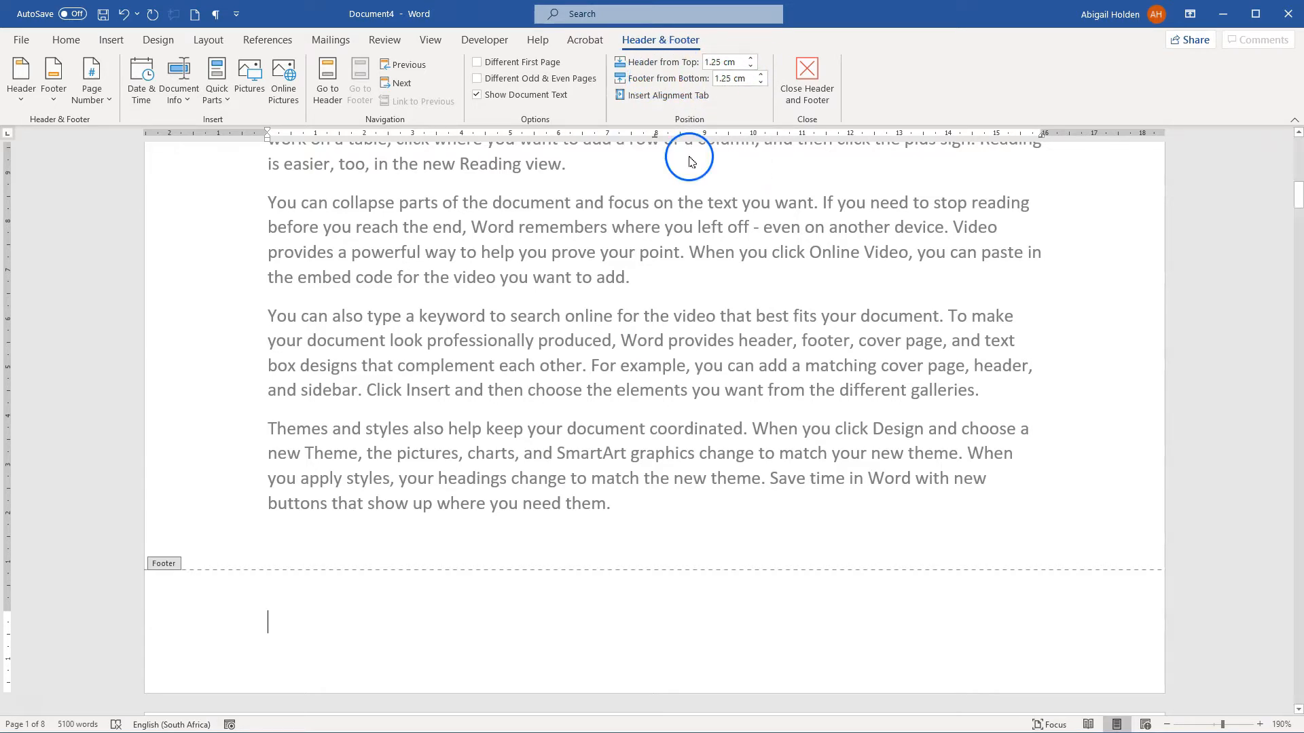
scroll(520, 417, "up", 7)
scroll(519, 412, "up", 5)
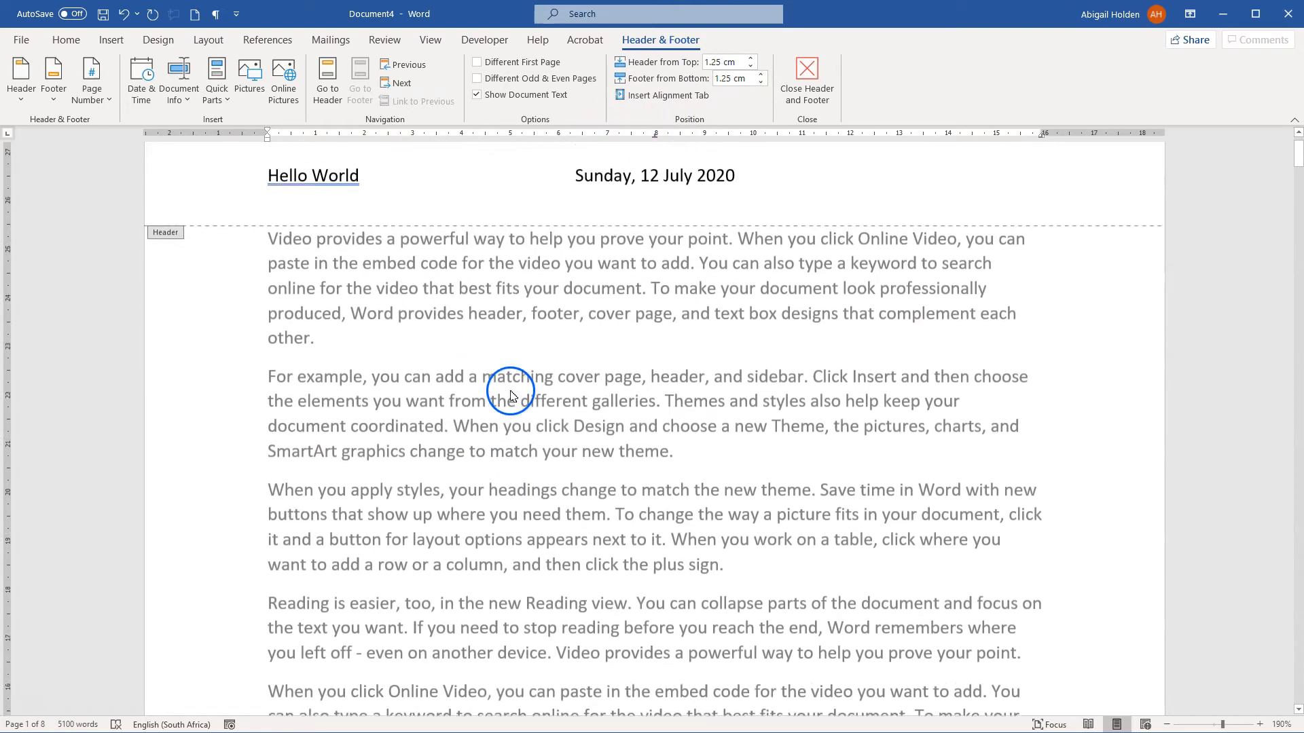
left_click(402, 223)
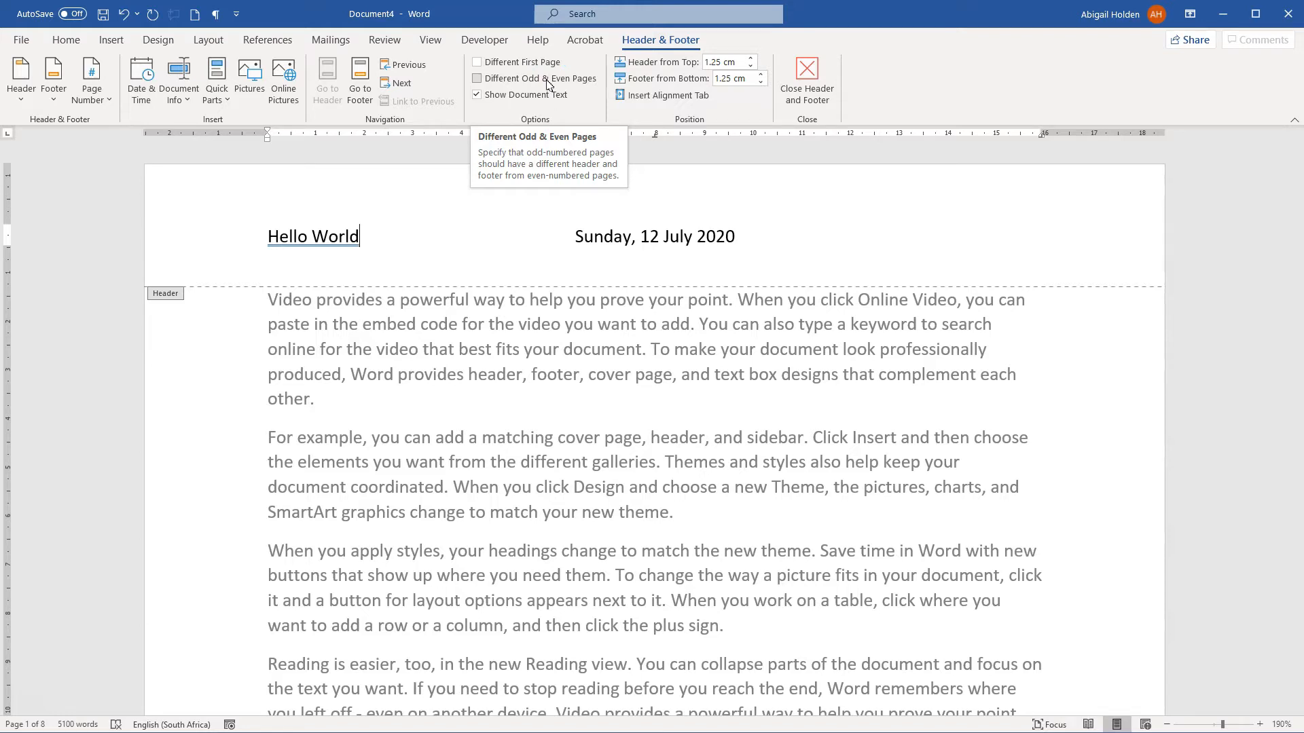
left_click(381, 248)
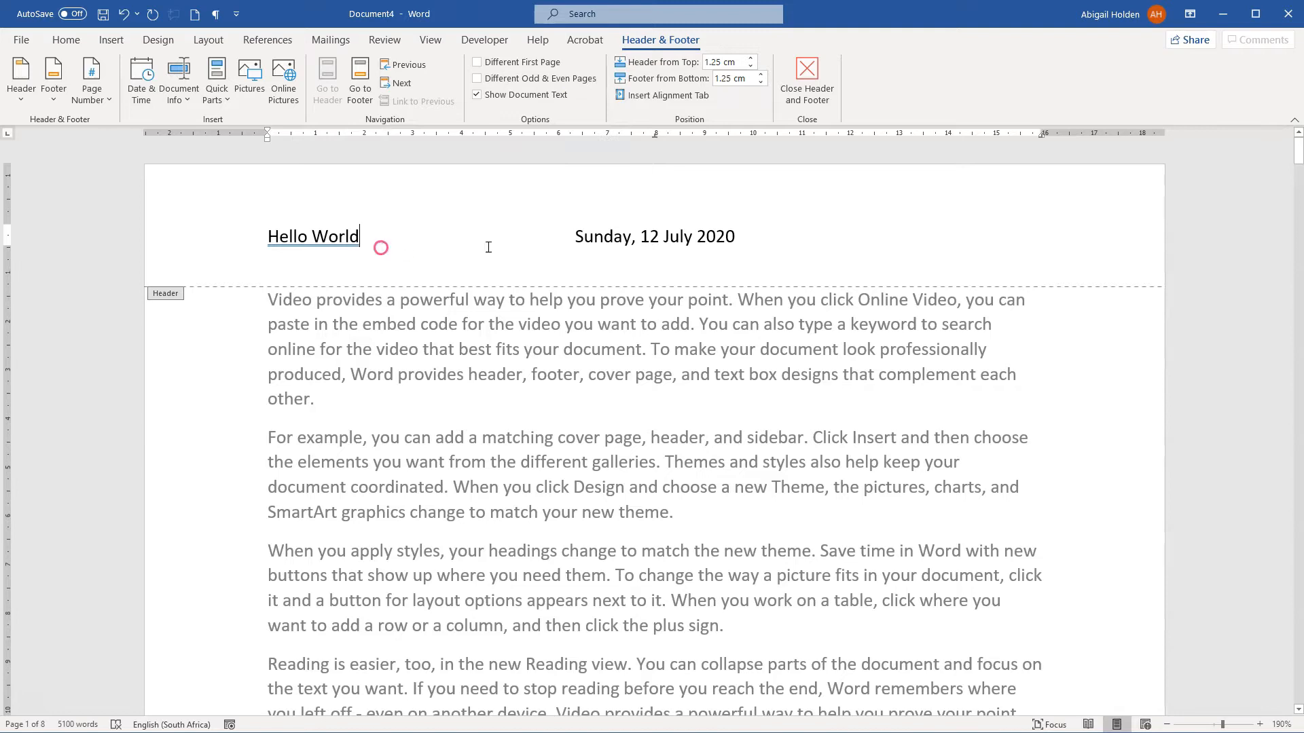
Step: Insert the File Path document info field at the right side of the header
double_click(829, 229)
left_click(175, 95)
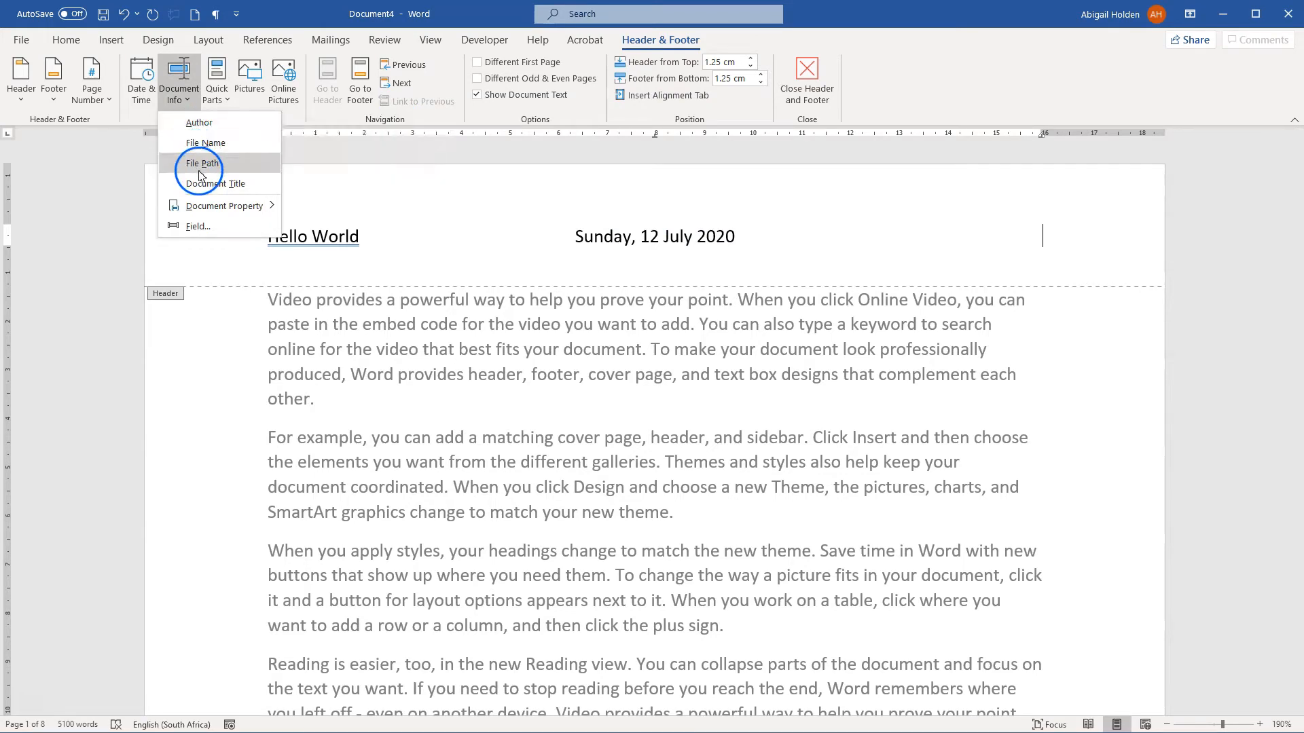
mouse_move(208, 214)
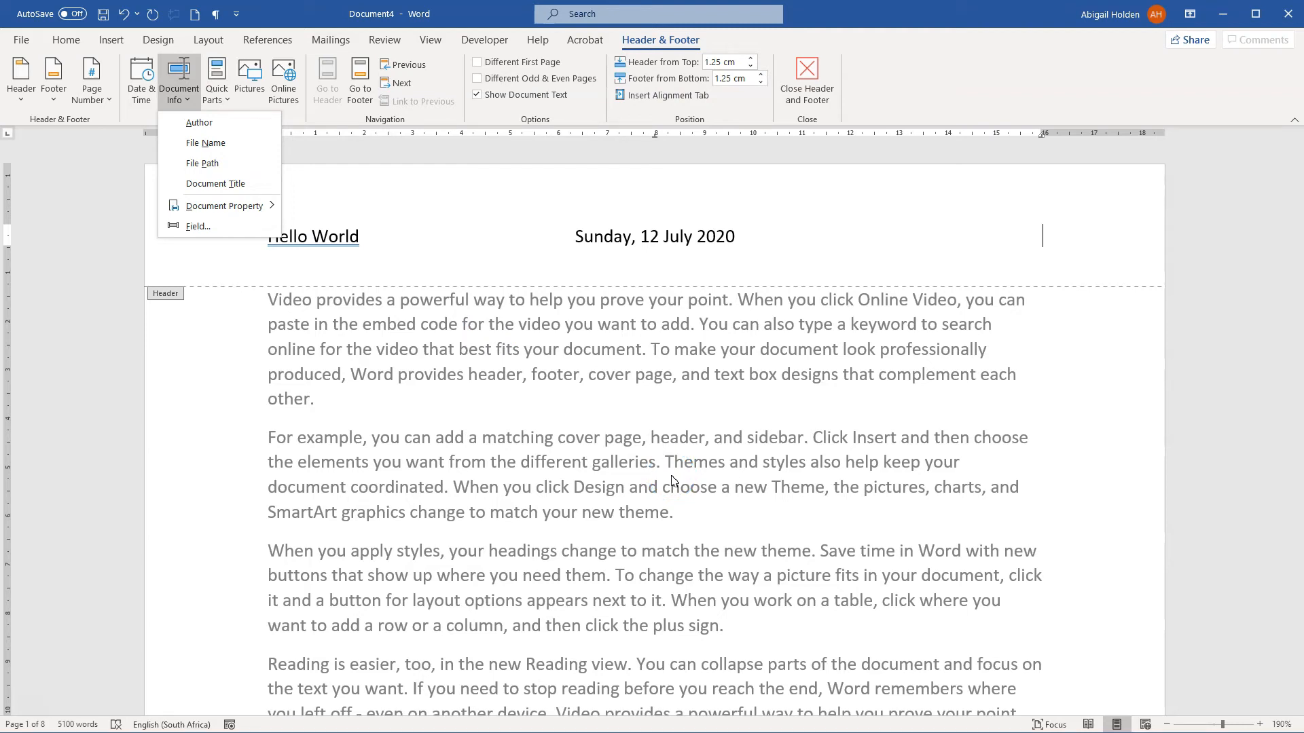
left_click(211, 163)
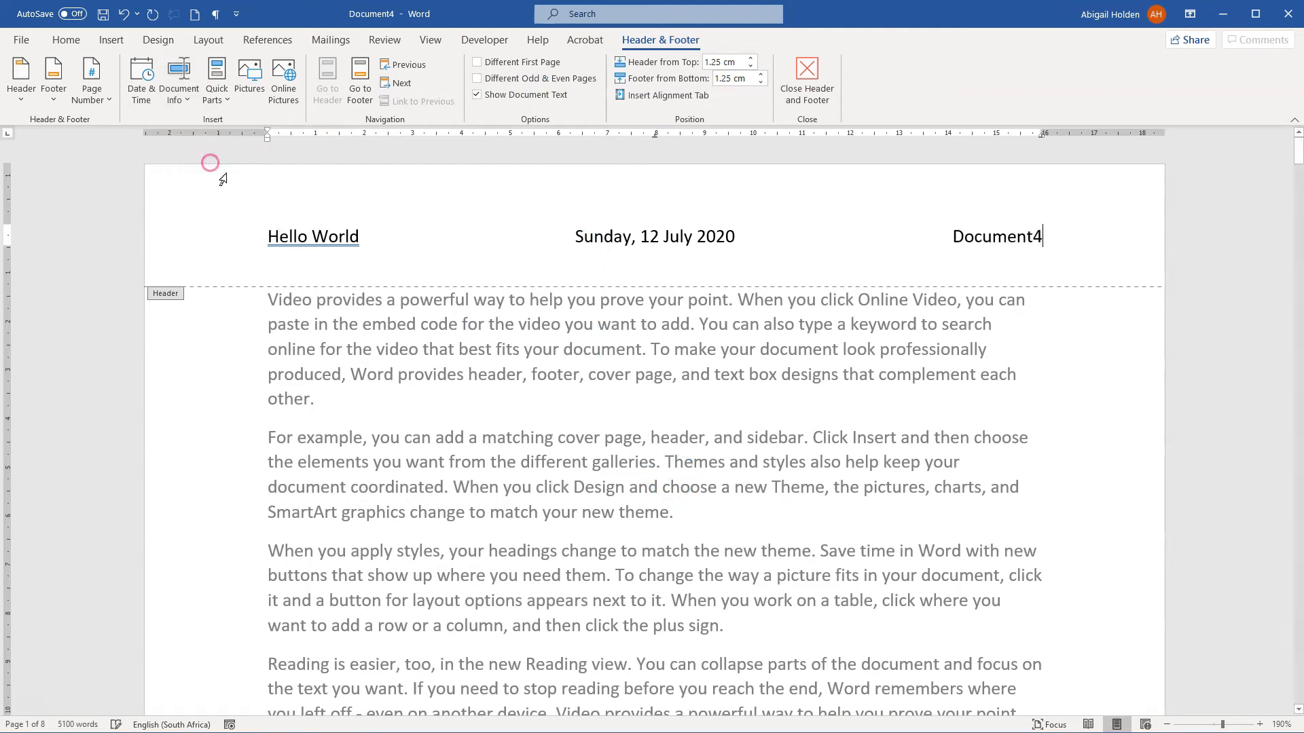
left_click(1013, 232)
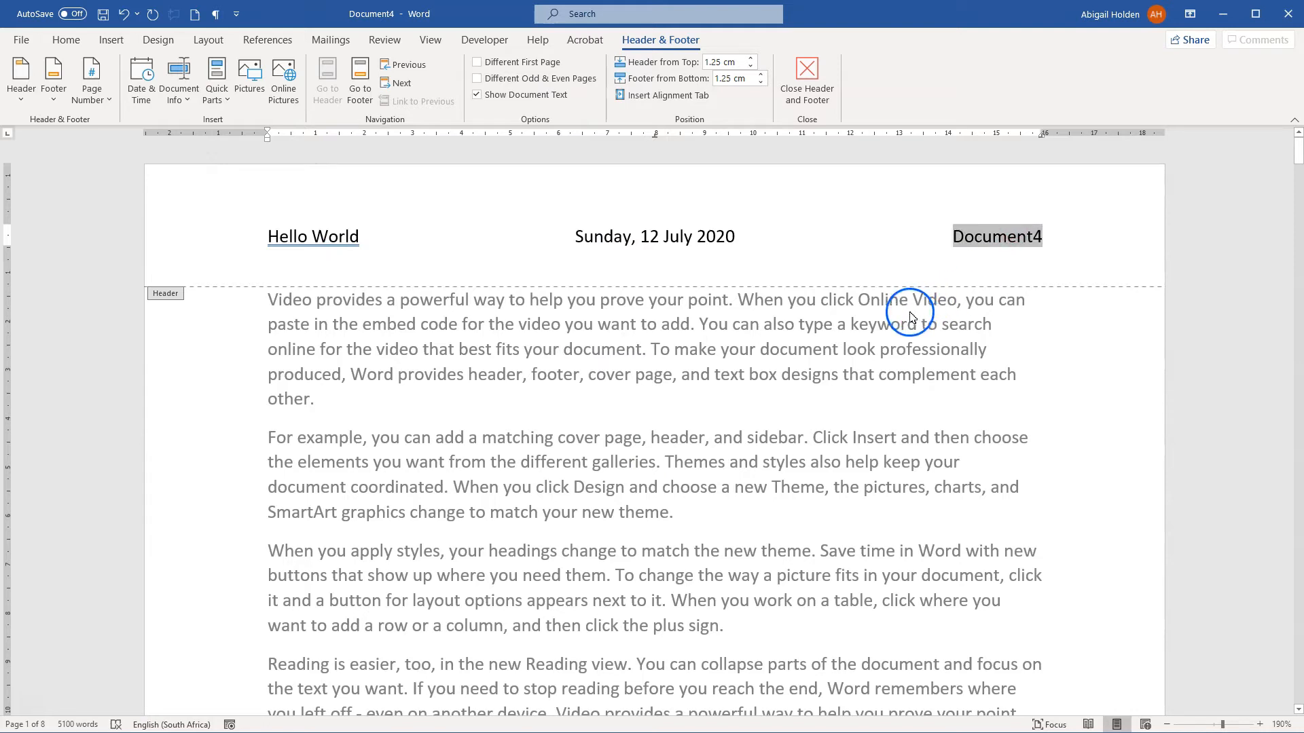
Step: Try updating the file path field in the header, and undo the update
left_click(1050, 240)
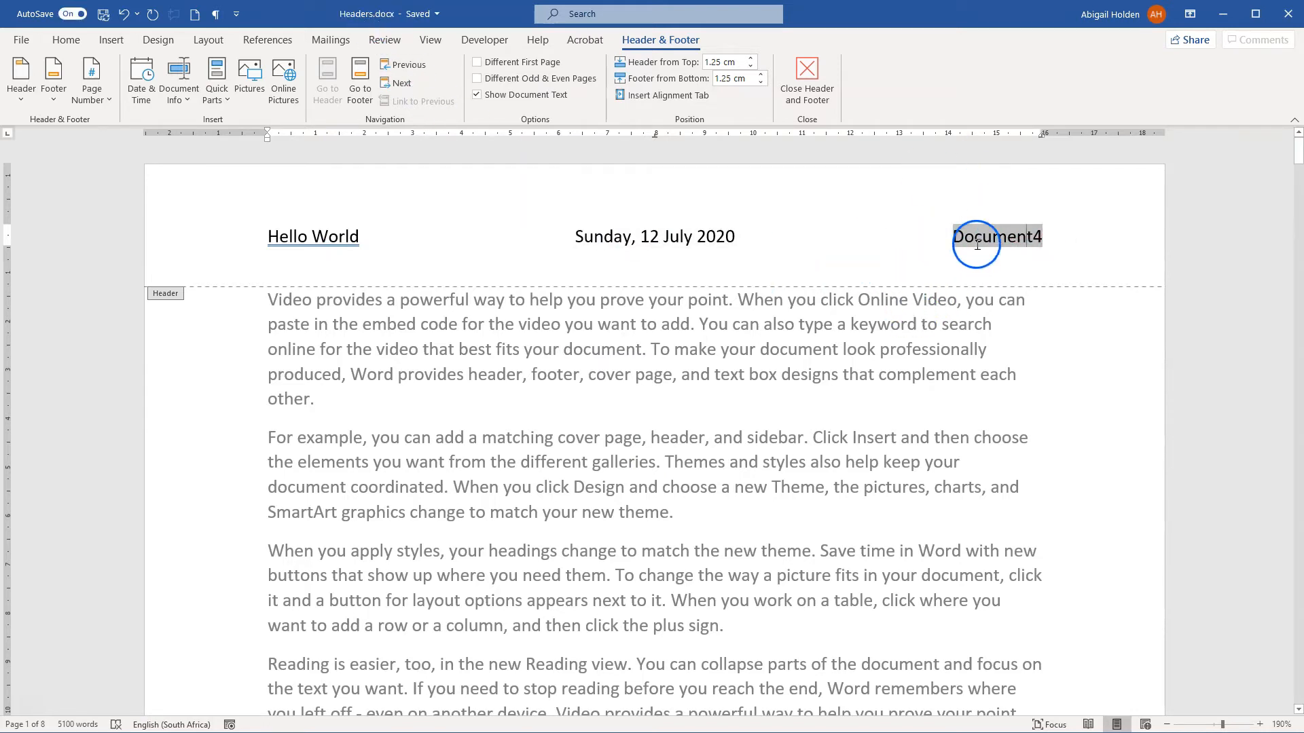
right_click(978, 244)
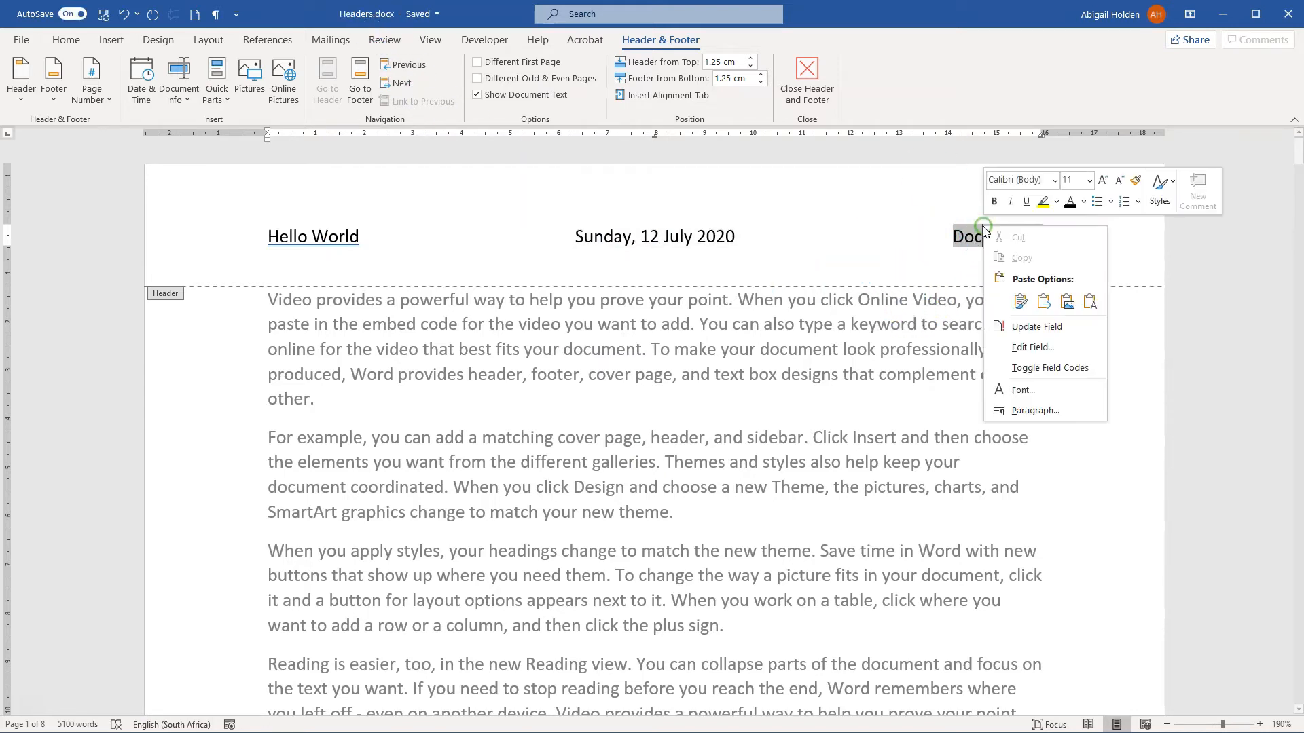
left_click(1033, 330)
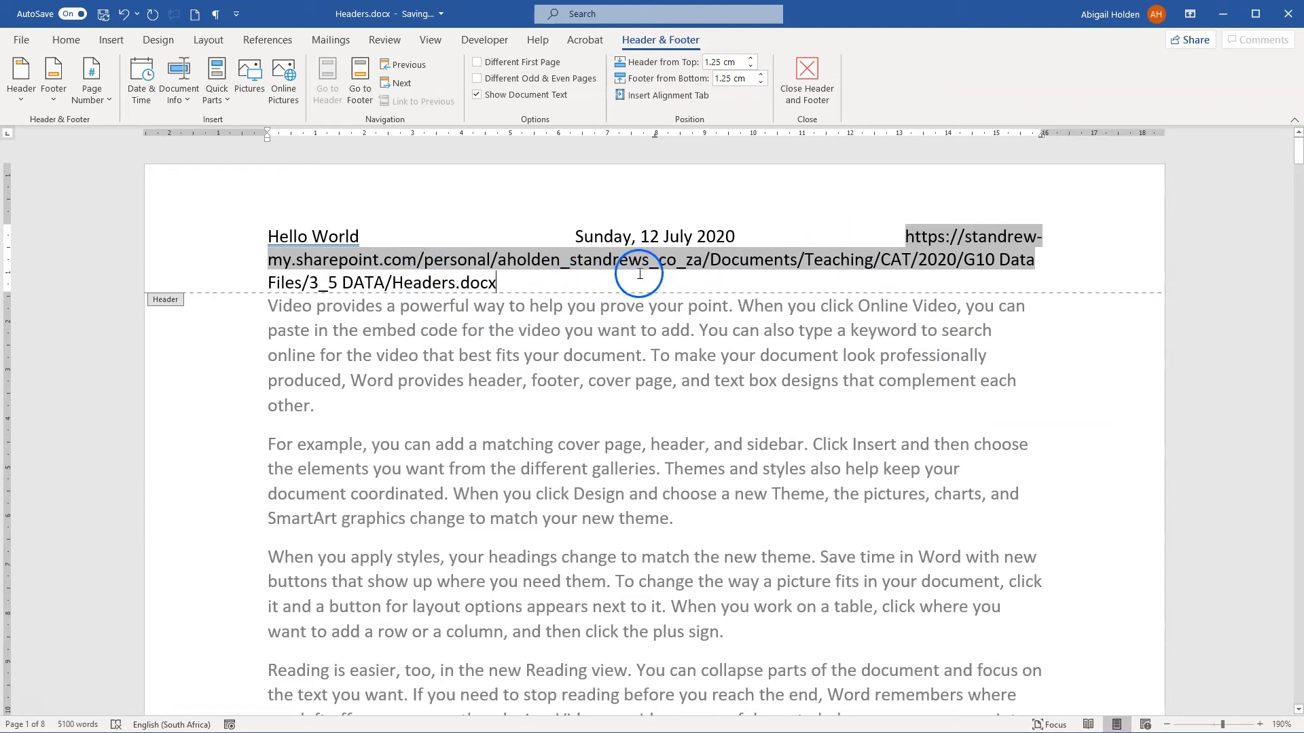
left_click(124, 13)
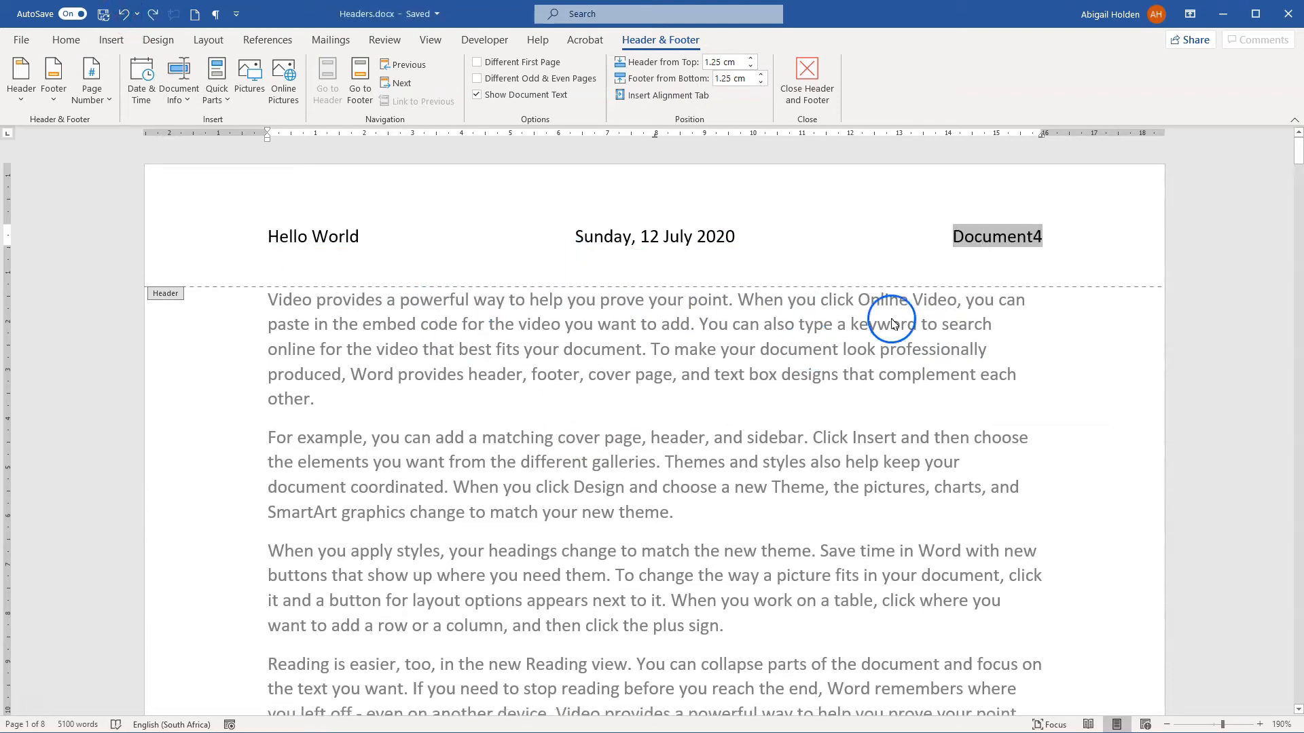
left_click(242, 269)
left_click(358, 275)
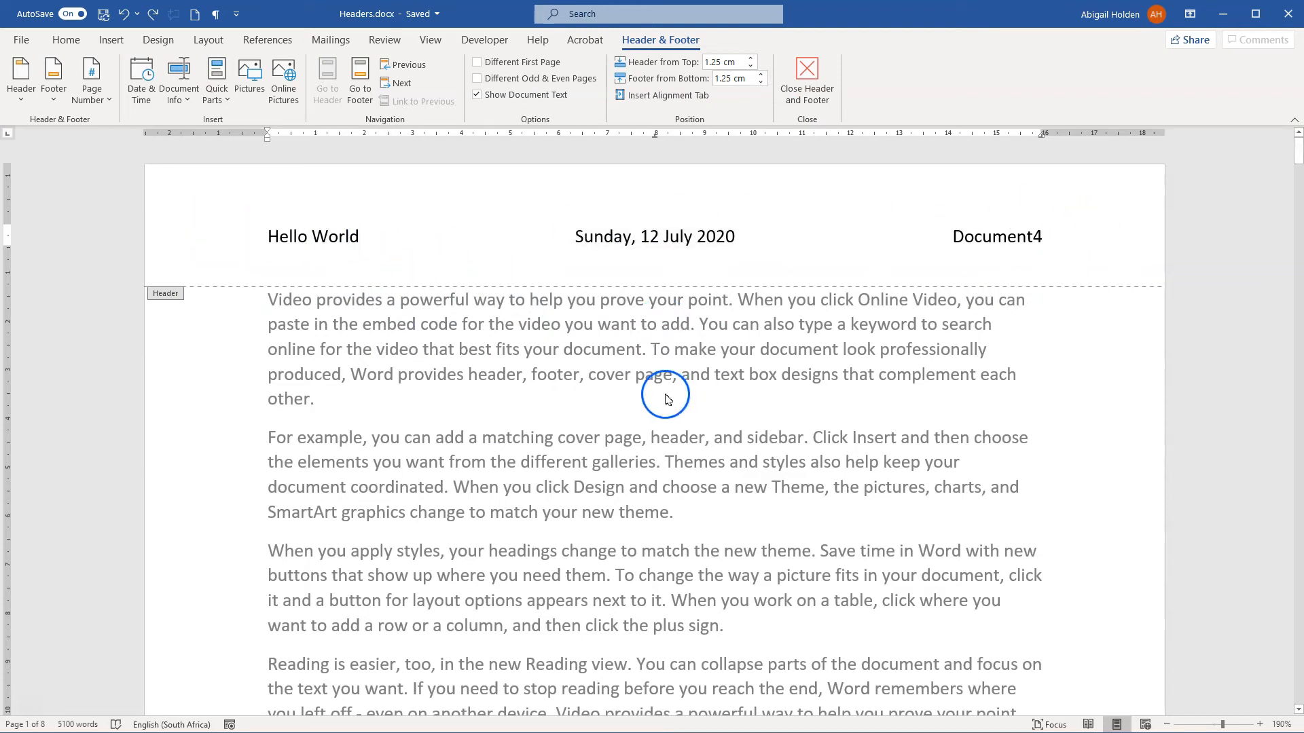
Step: Examine the header on the second page and the picture files available for insertion, and return to the first page
scroll(536, 326, "down", 6)
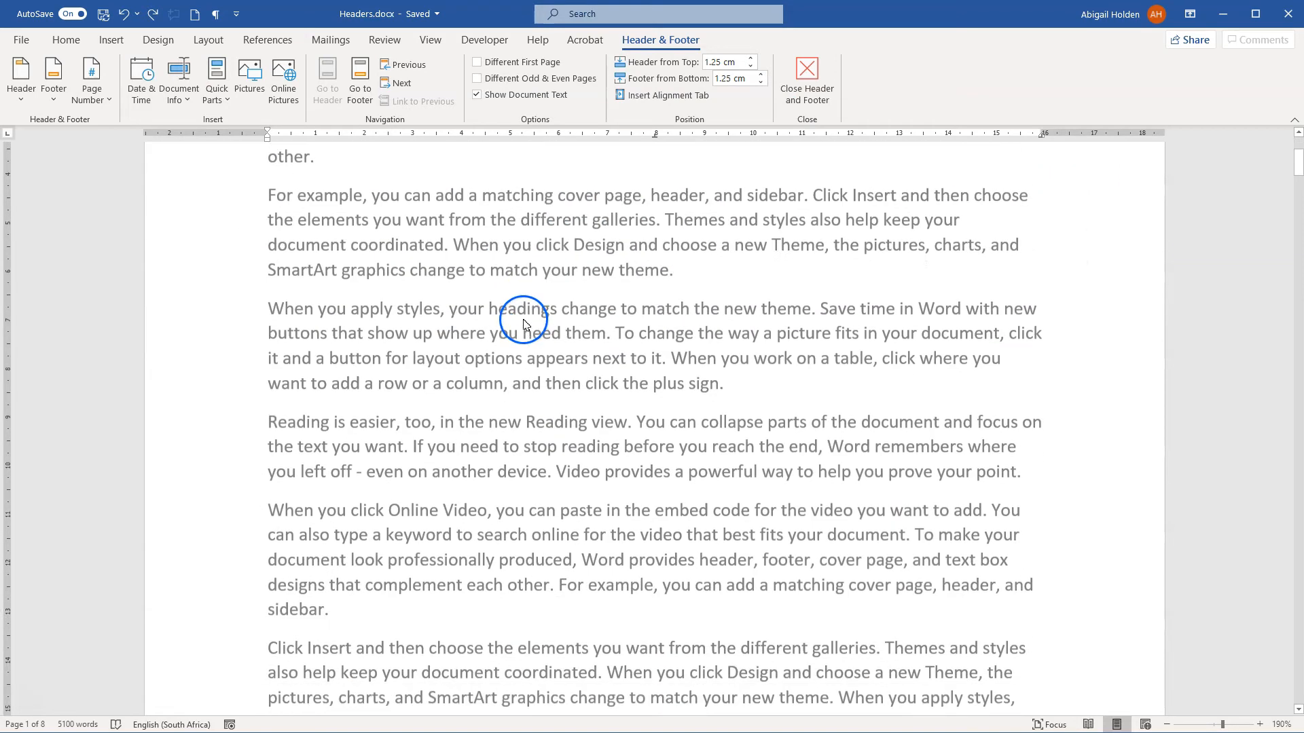
scroll(514, 311, "down", 11)
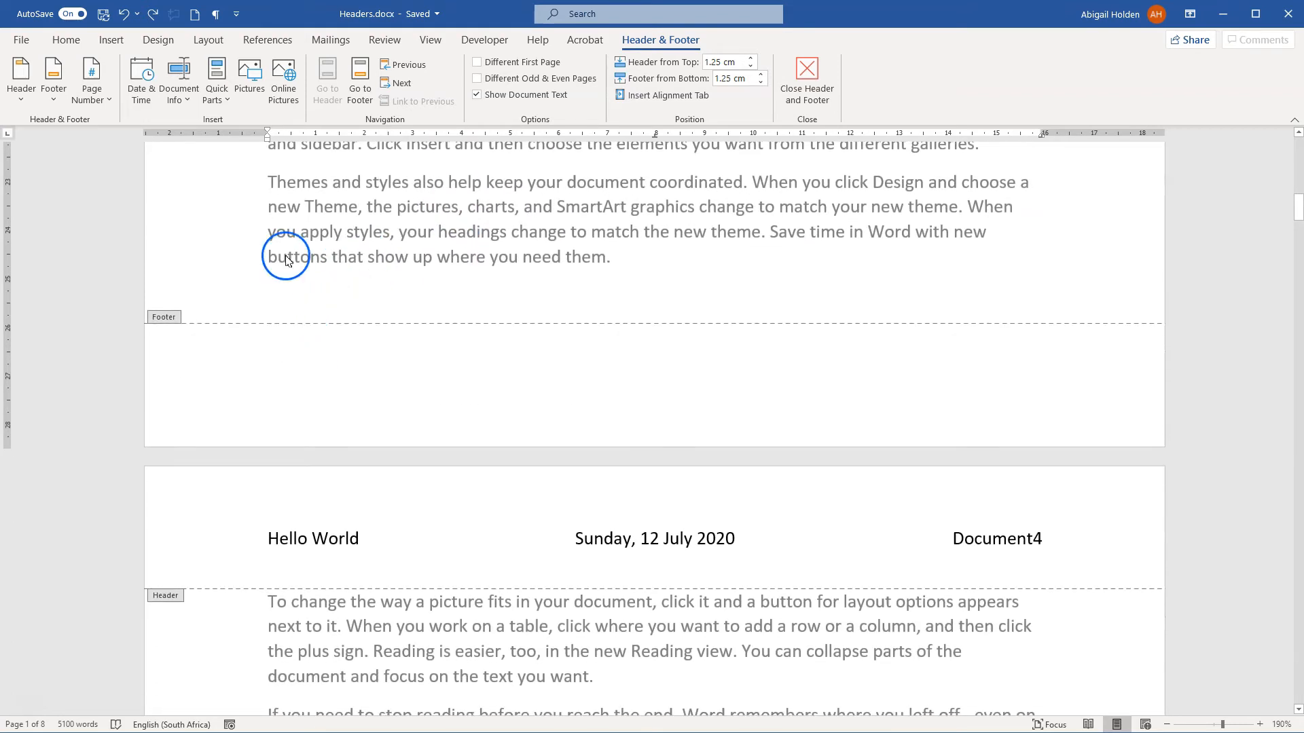
left_click(248, 99)
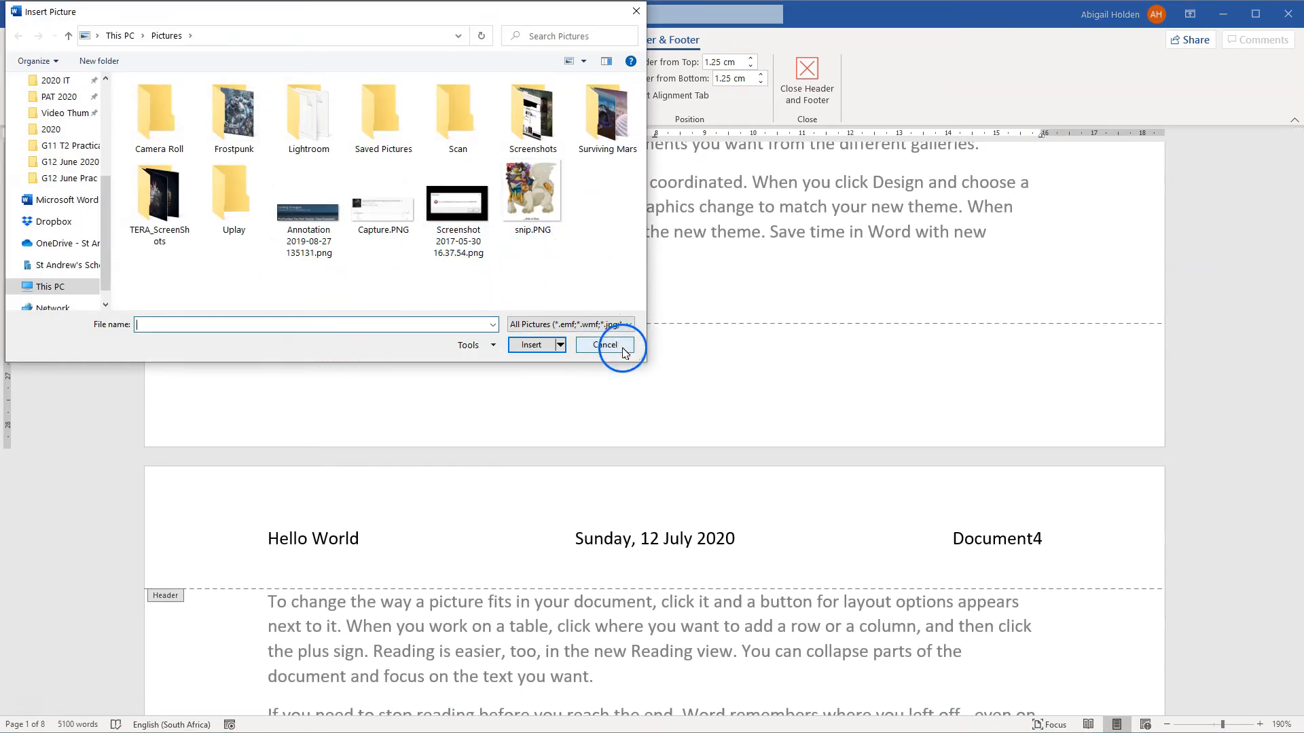
left_click(618, 345)
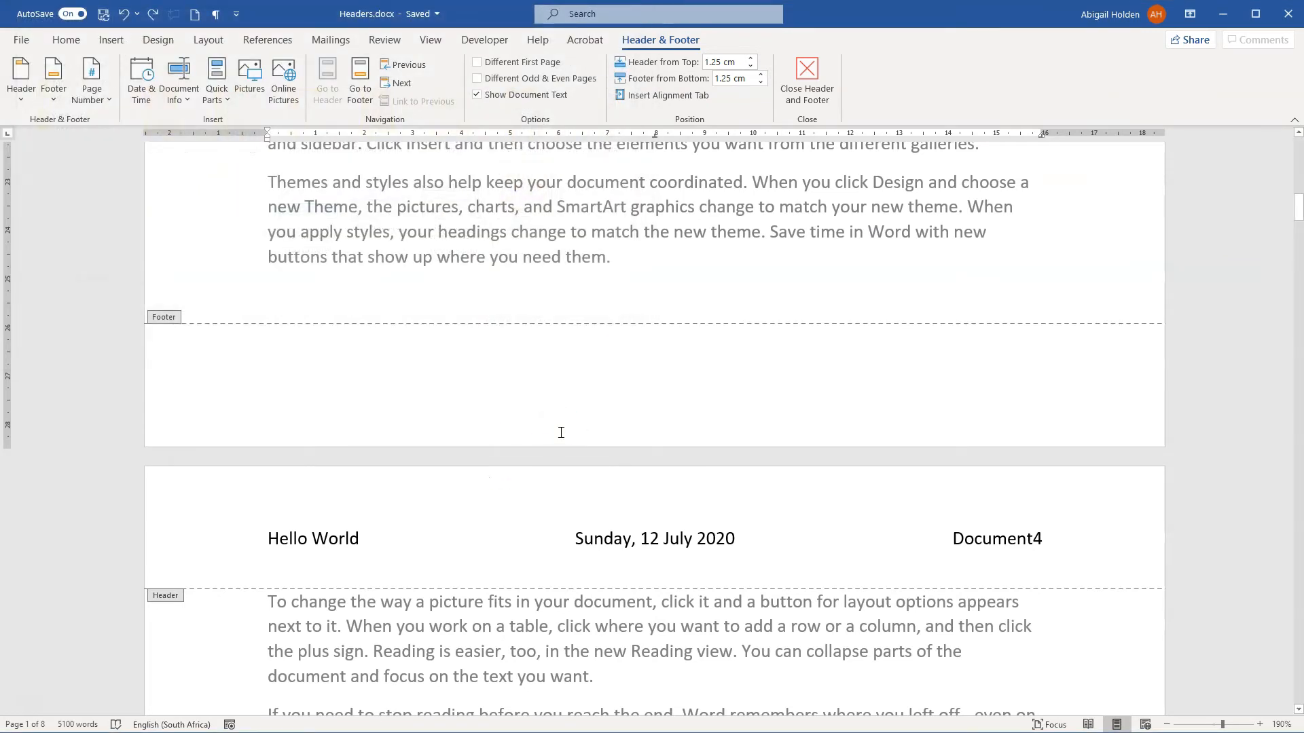
left_click(670, 362)
scroll(671, 365, "up", 4)
scroll(643, 364, "up", 8)
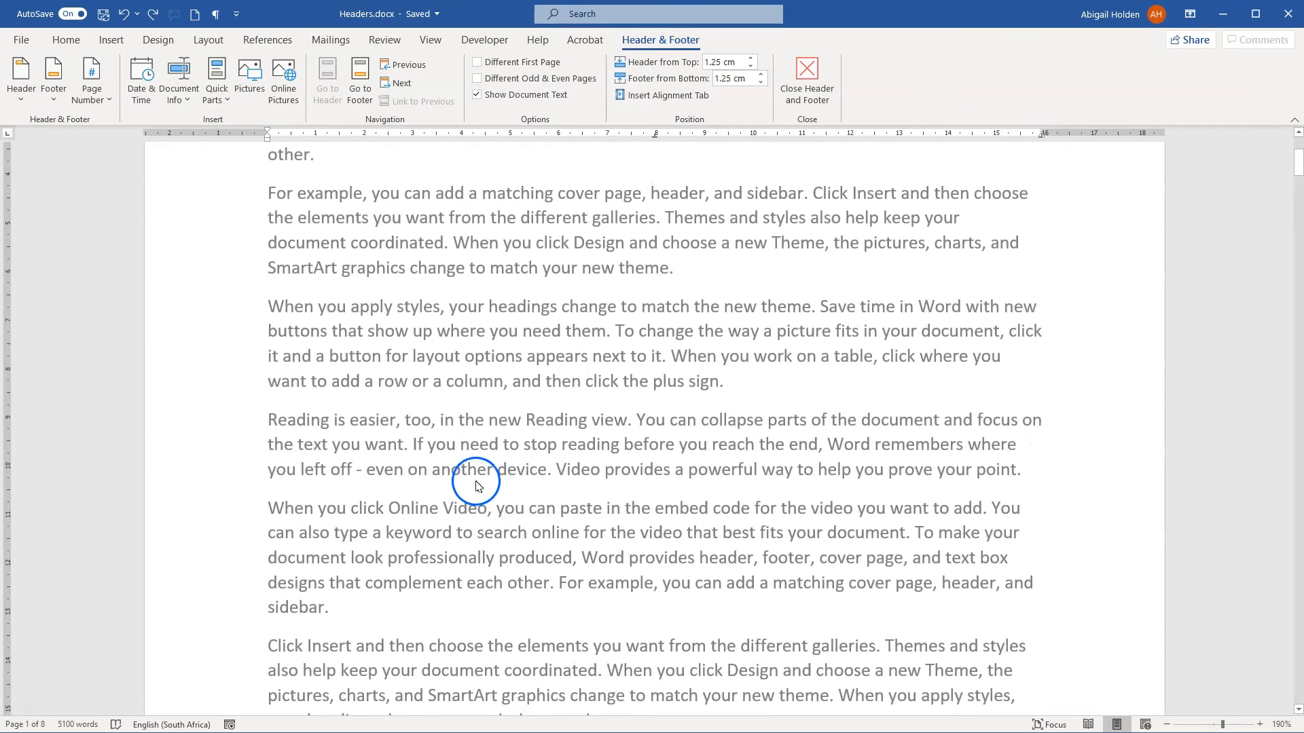
scroll(306, 367, "up", 5)
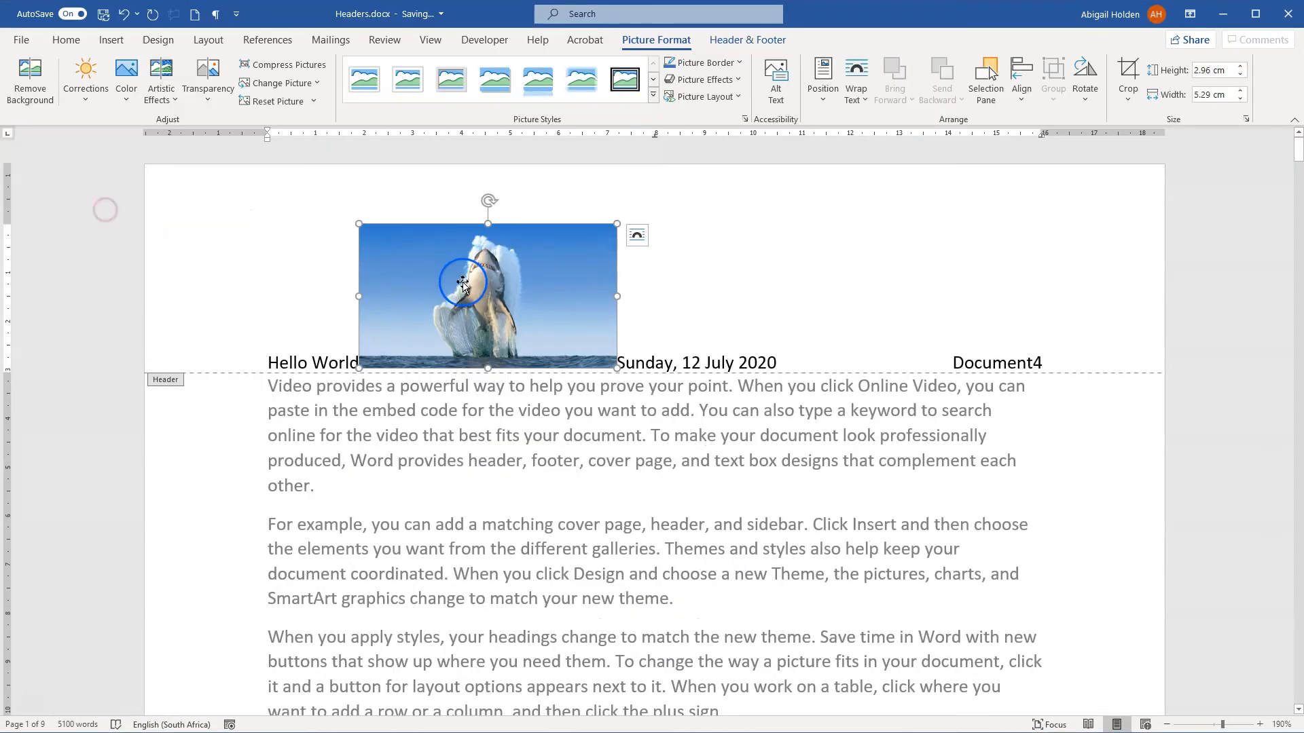
Step: Set the header picture's text wrapping to Behind Text, move it down onto the page's body text, and leave the header
left_click_drag(773, 280, 775, 280)
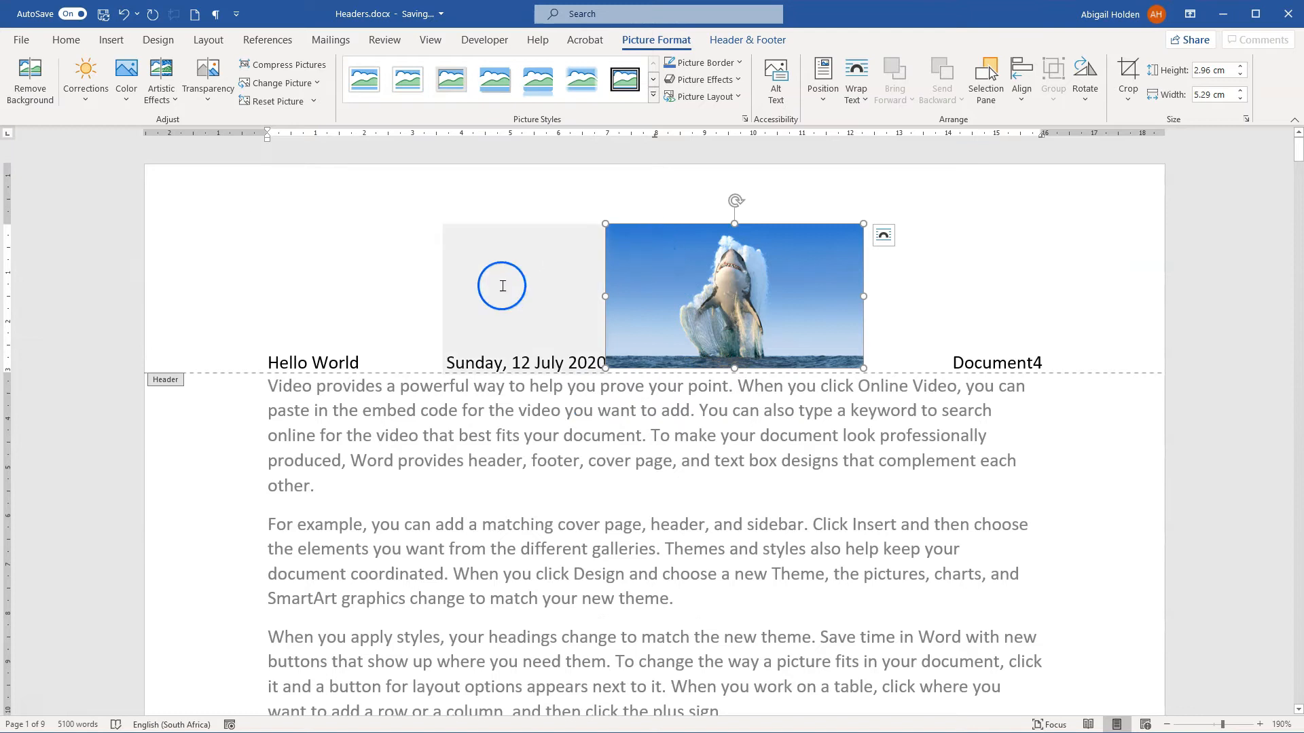
left_click(884, 235)
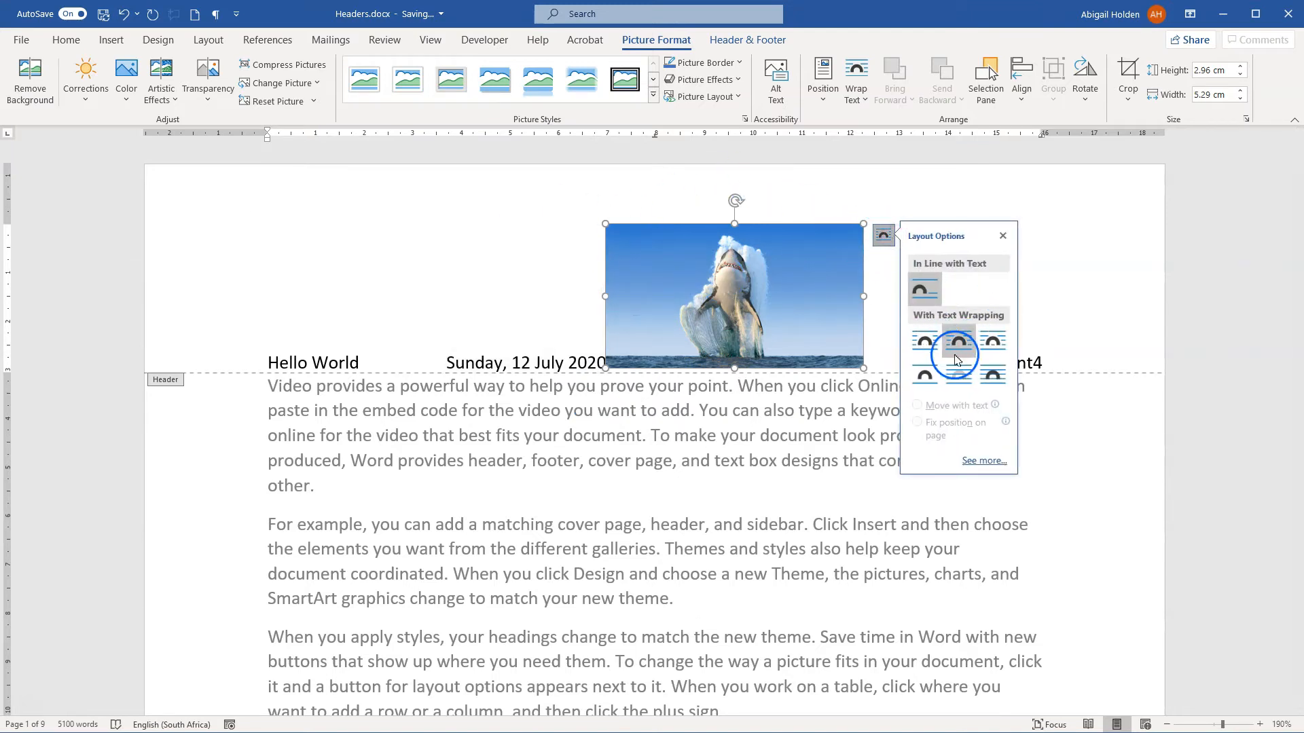
left_click(1002, 381)
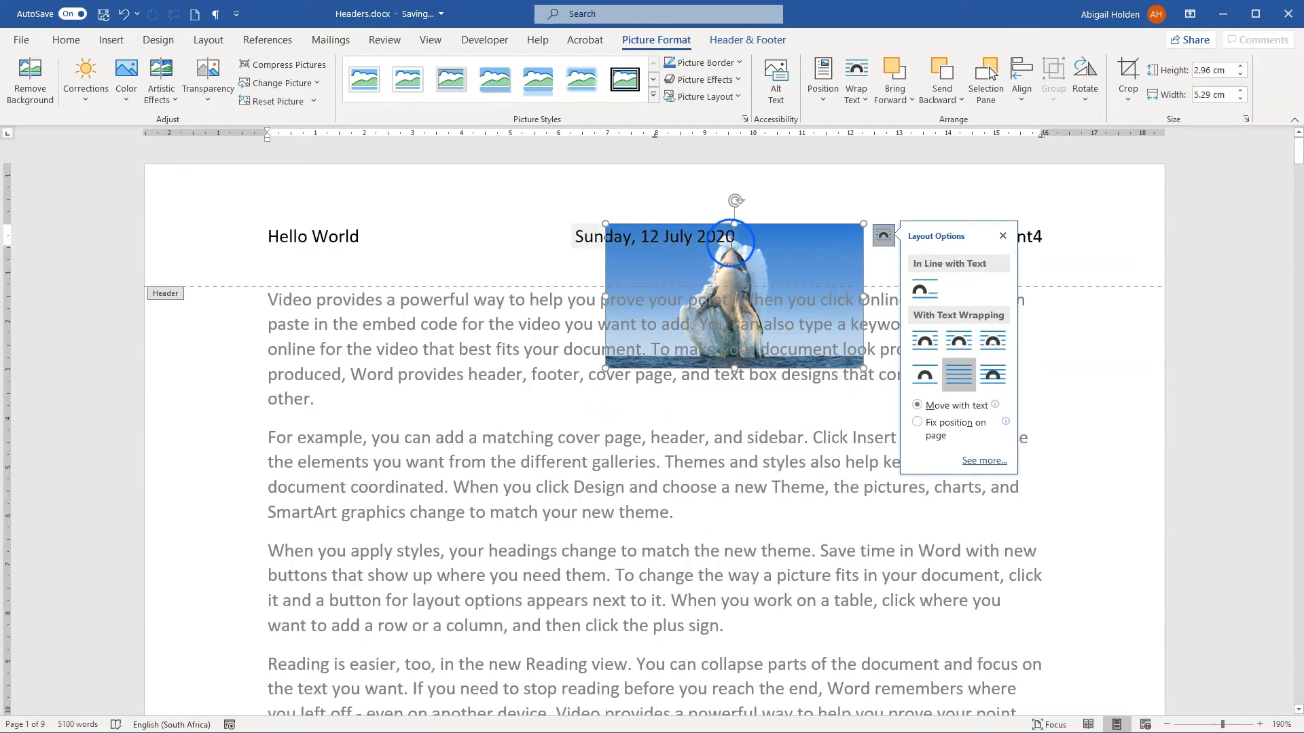
left_click(829, 229)
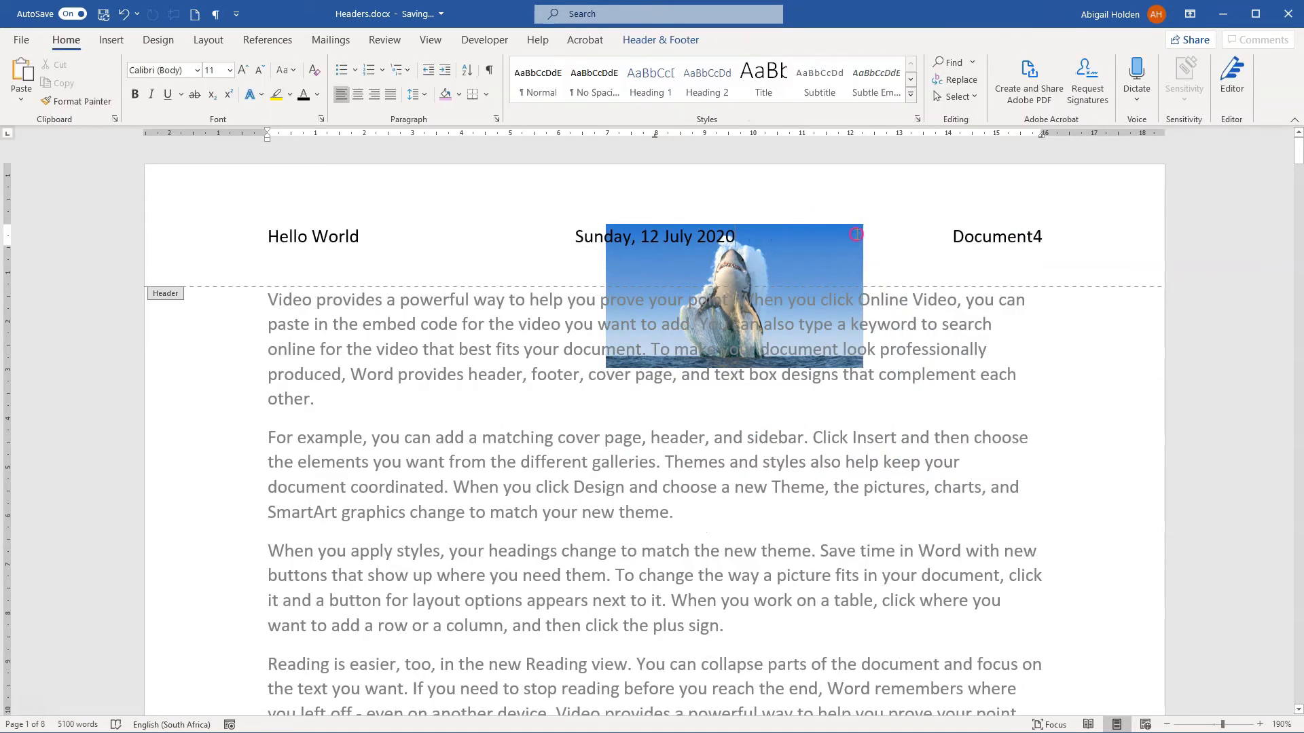
left_click_drag(851, 351, 762, 586)
double_click(411, 360)
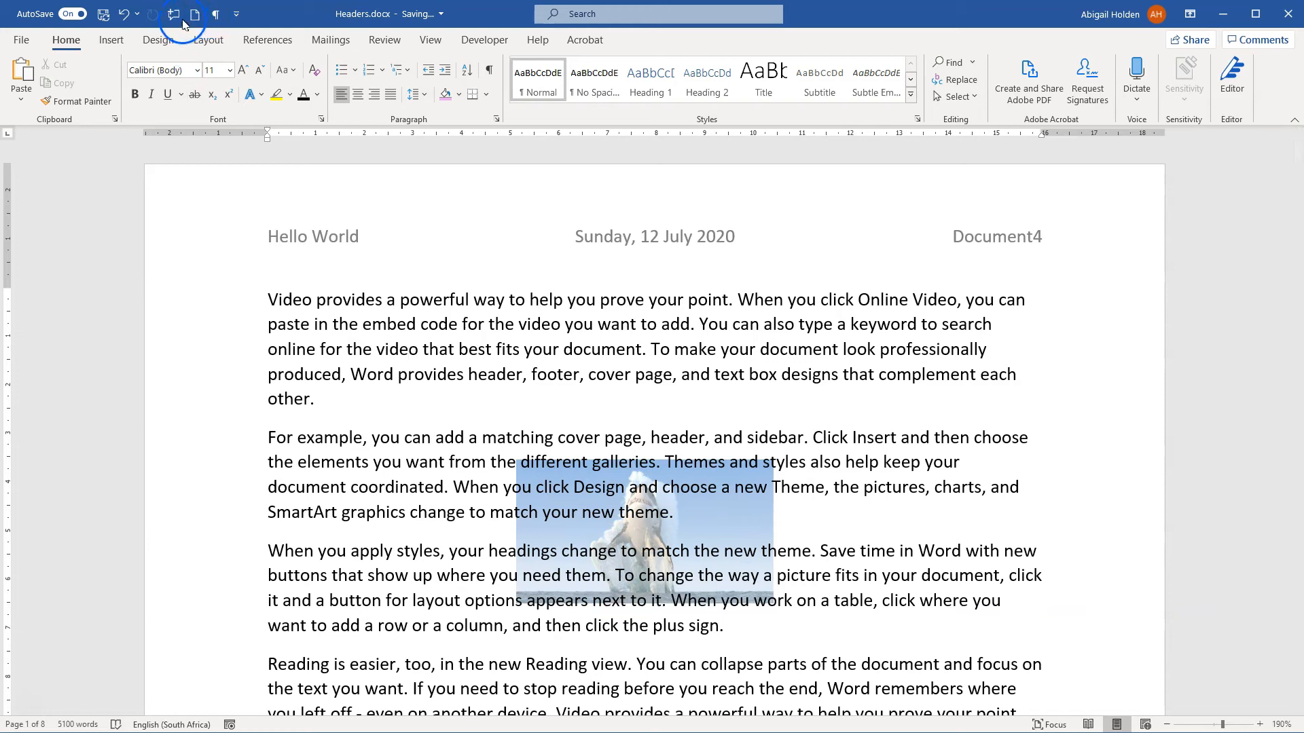
Step: Examine the header and the picture in the print preview, and return to the document
left_click(21, 38)
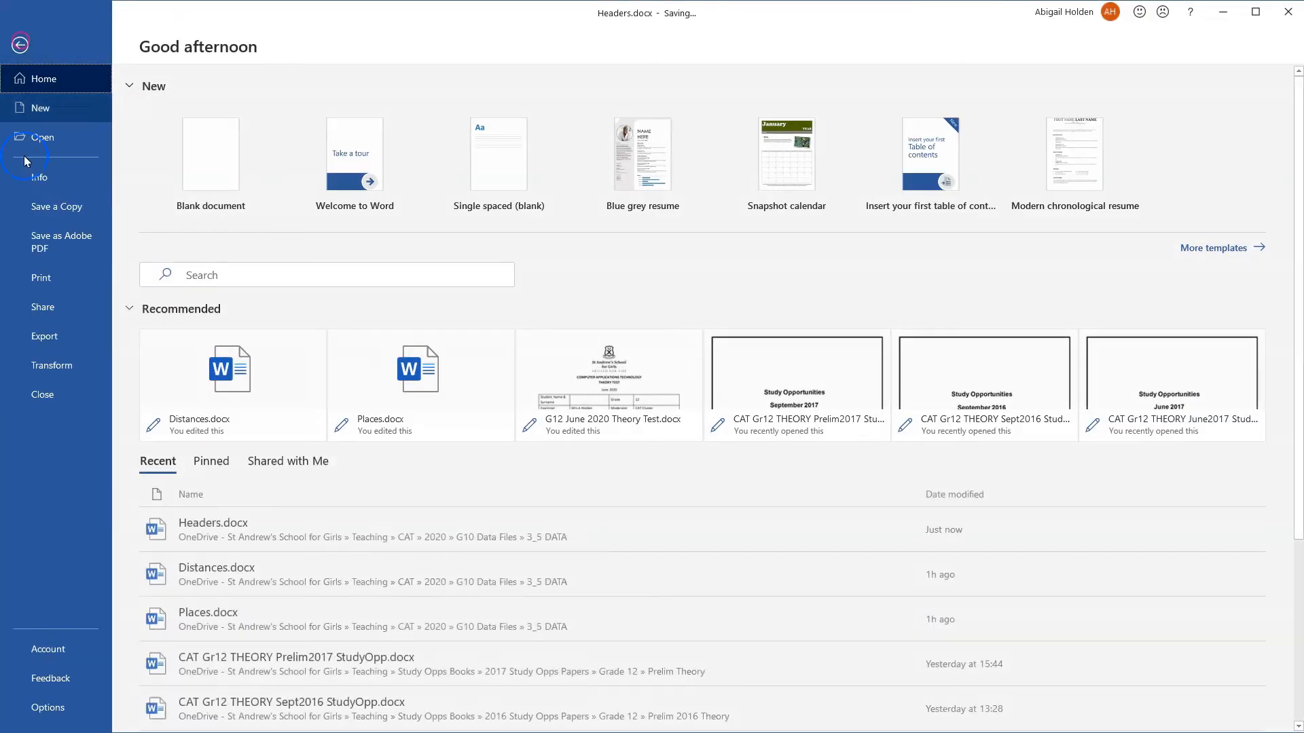
left_click(54, 289)
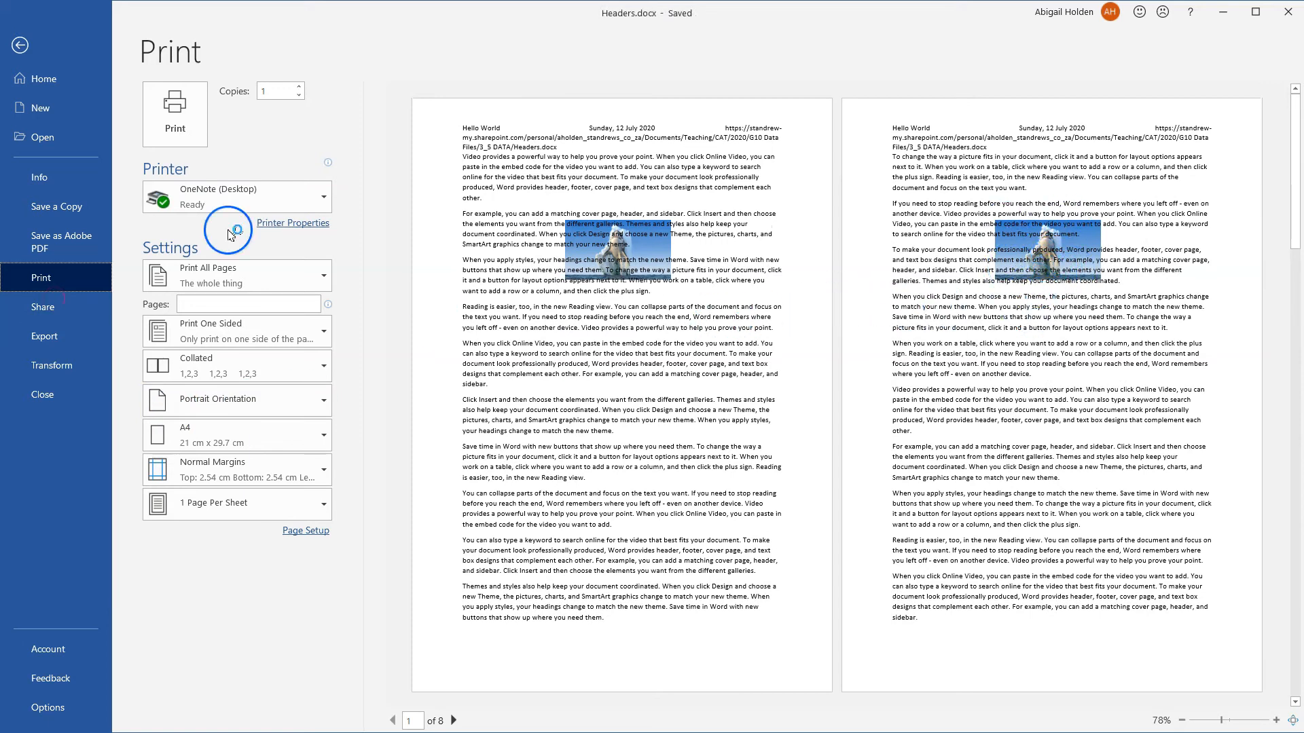
left_click(20, 44)
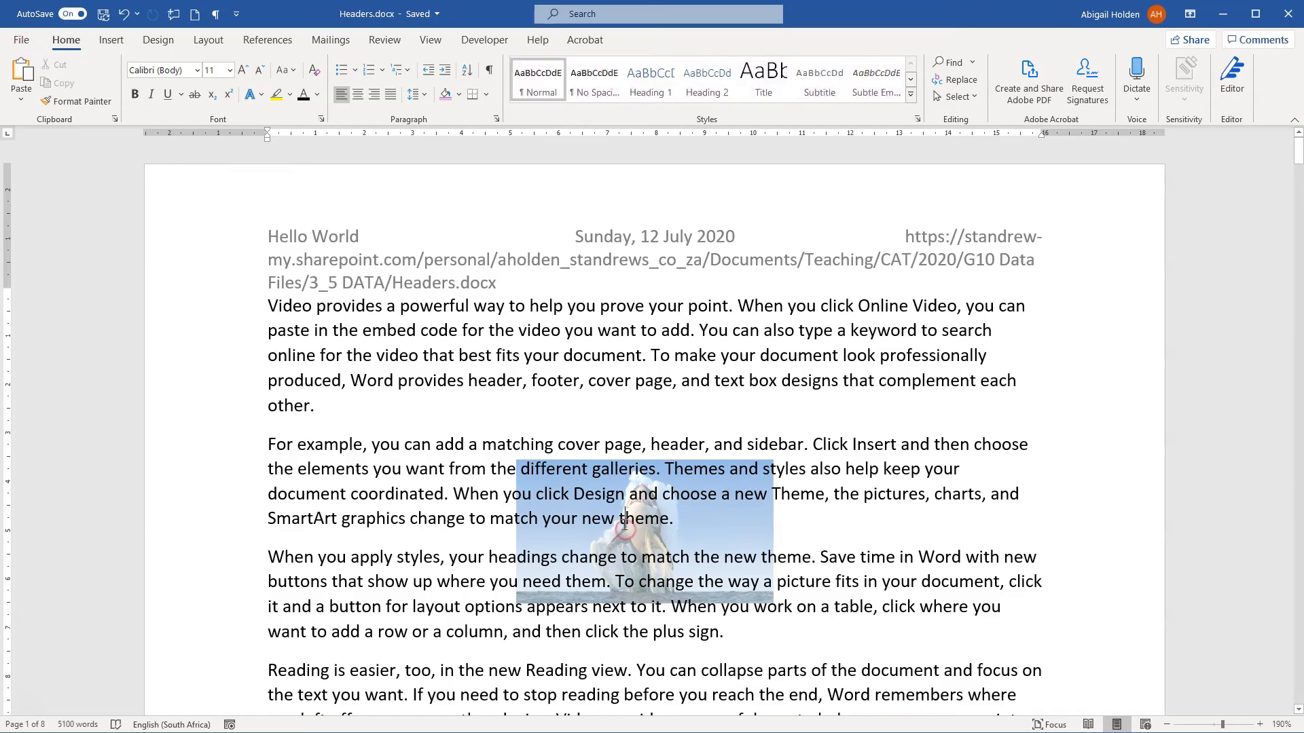
Step: Reopen the header, examine the picture's transparency presets without applying one, and return to the body text
triple_click(624, 526)
double_click(748, 220)
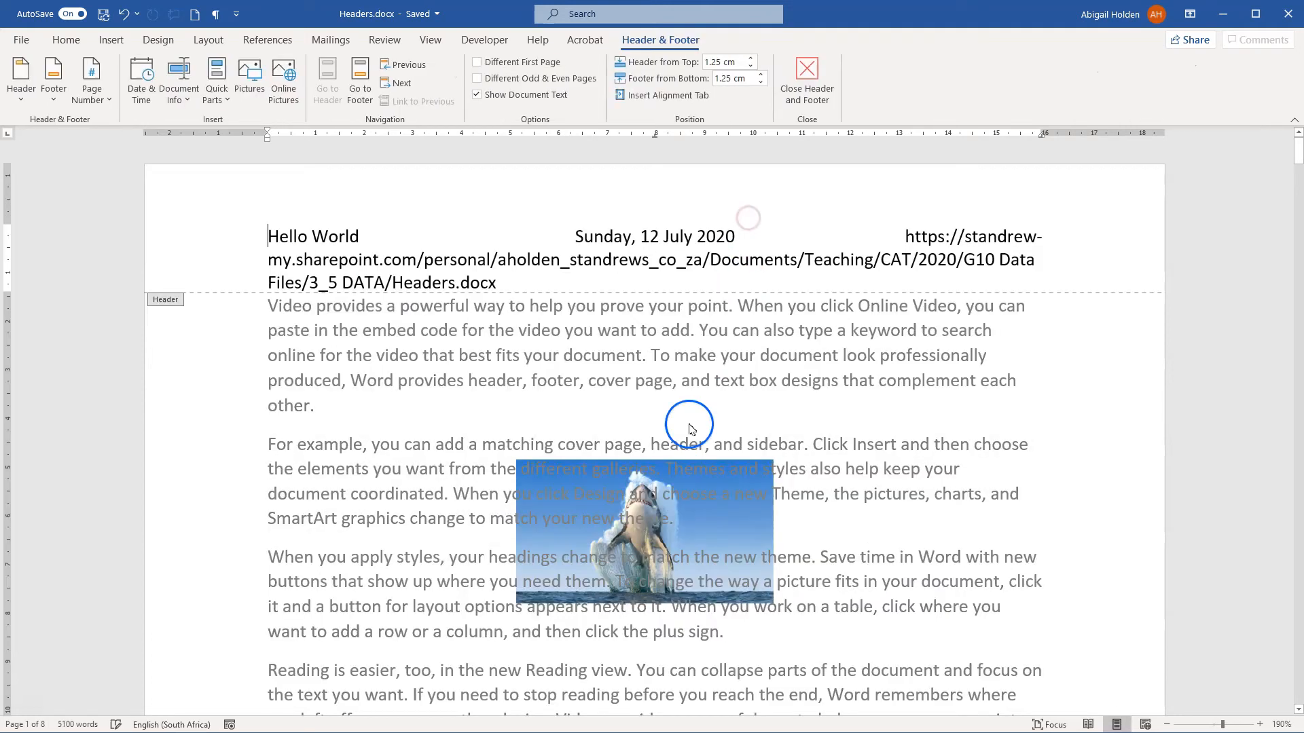
left_click(653, 475)
left_click(218, 101)
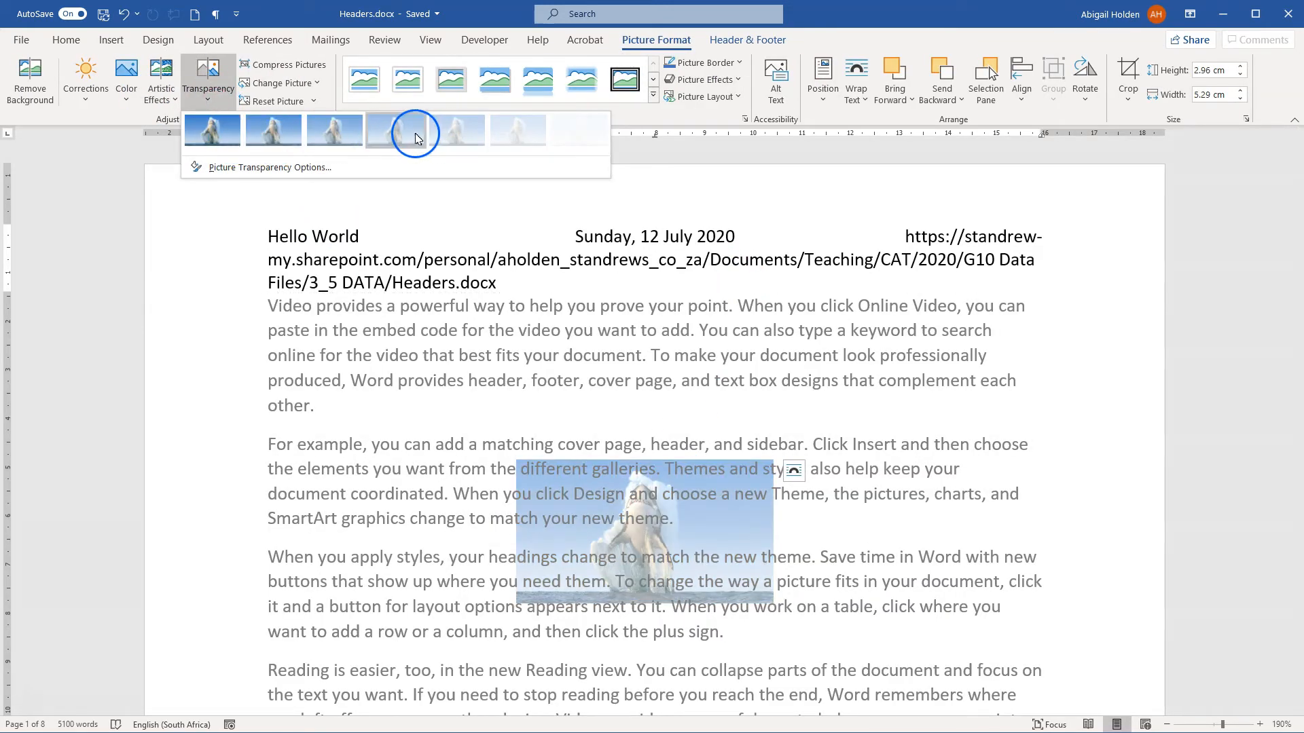
left_click(364, 400)
left_click(601, 232)
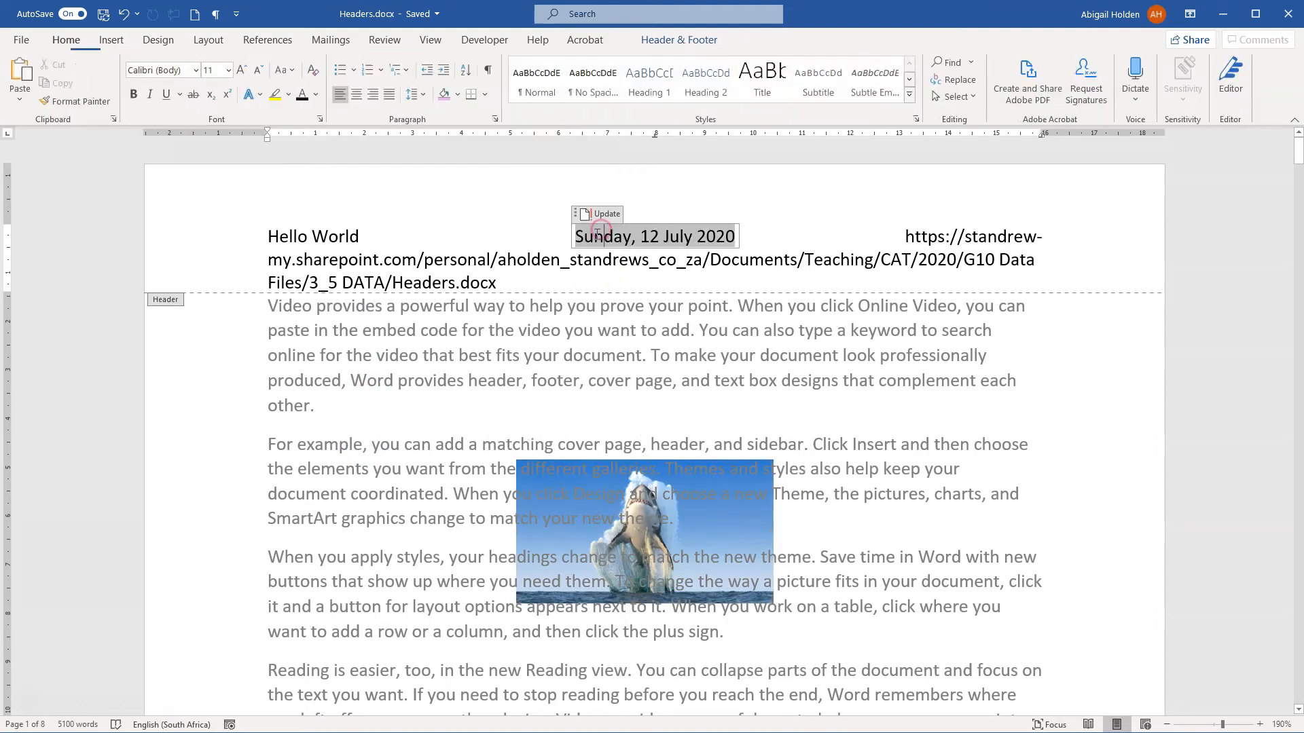
double_click(440, 355)
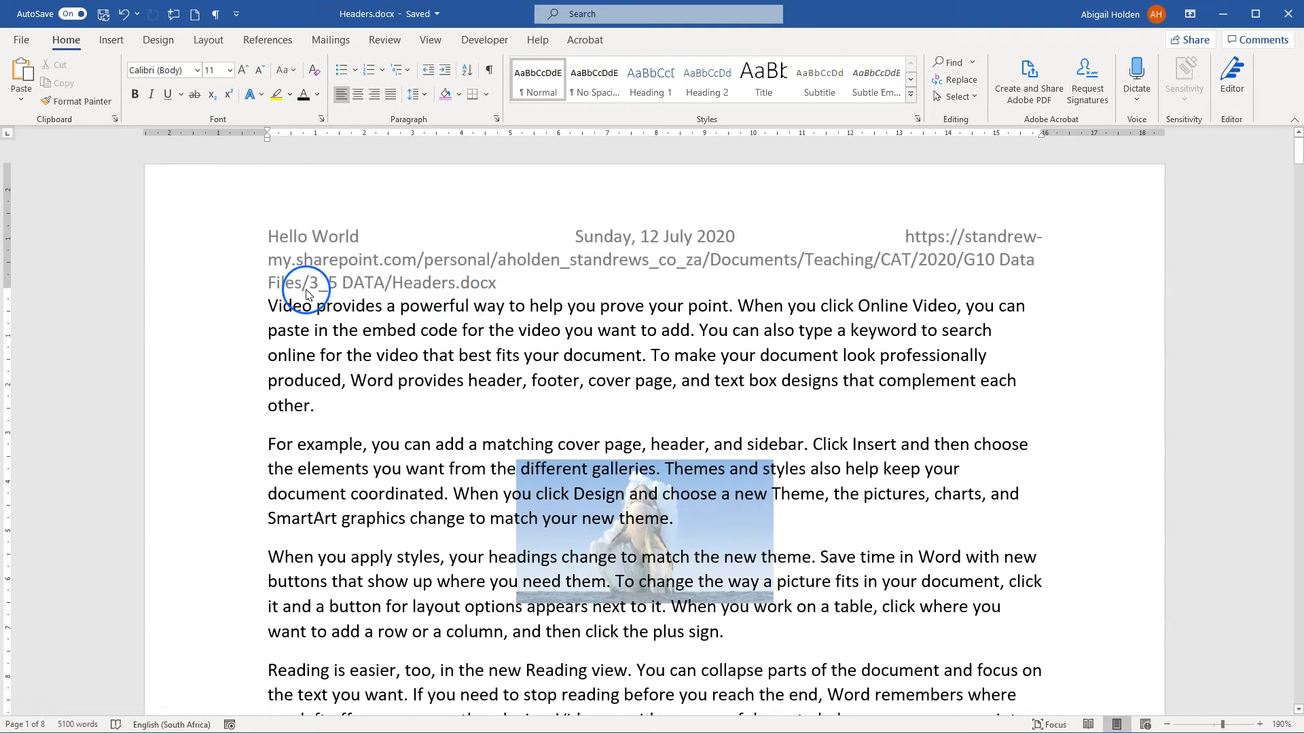
Step: Insert the Bold Numbers 3 Page X of Y page number at the bottom of the page in the first page's footer
double_click(483, 204)
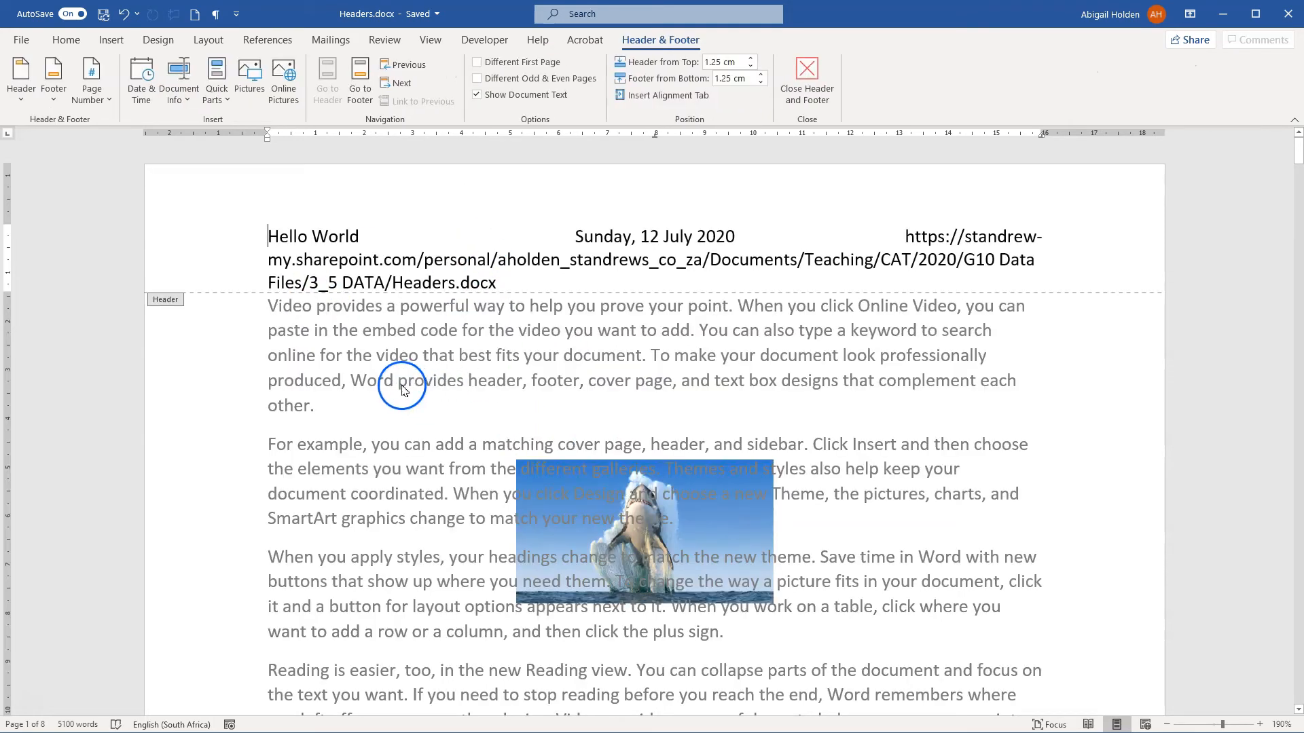
scroll(402, 391, "down", 15)
left_click(461, 431)
left_click(82, 95)
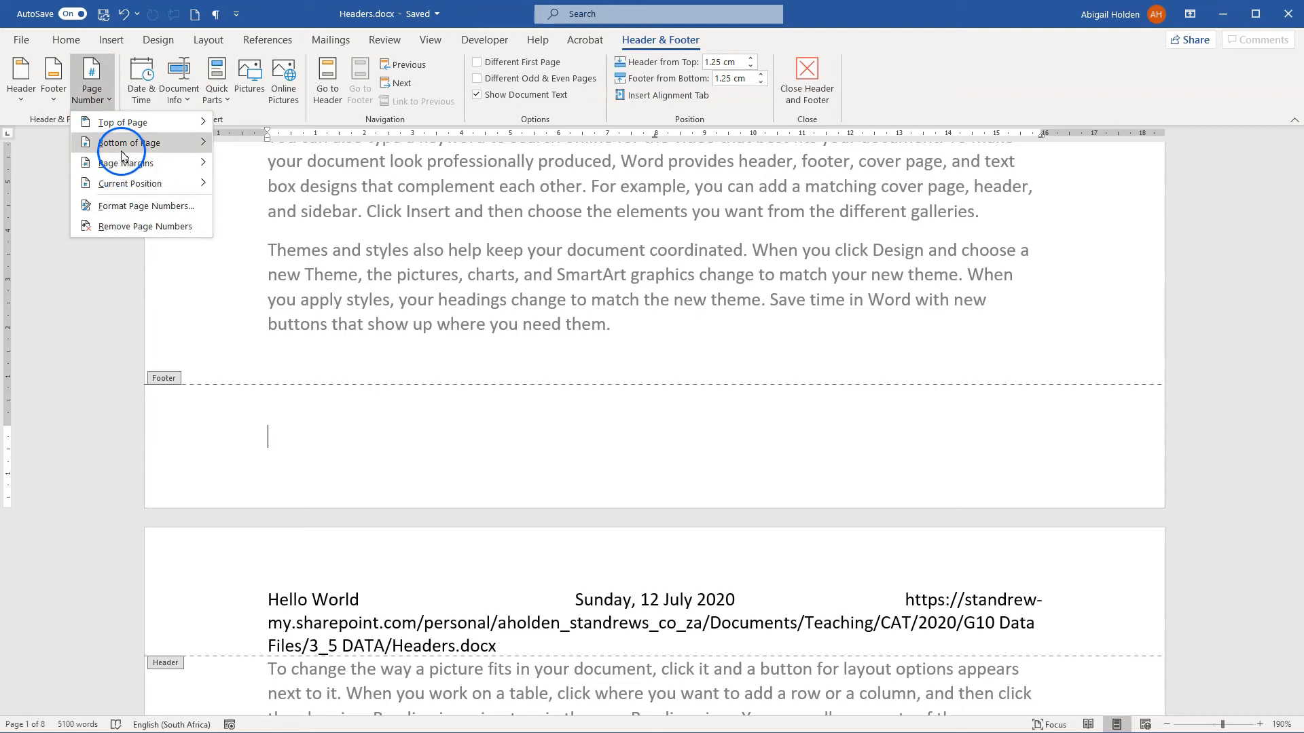
mouse_move(119, 143)
scroll(333, 306, "down", 5)
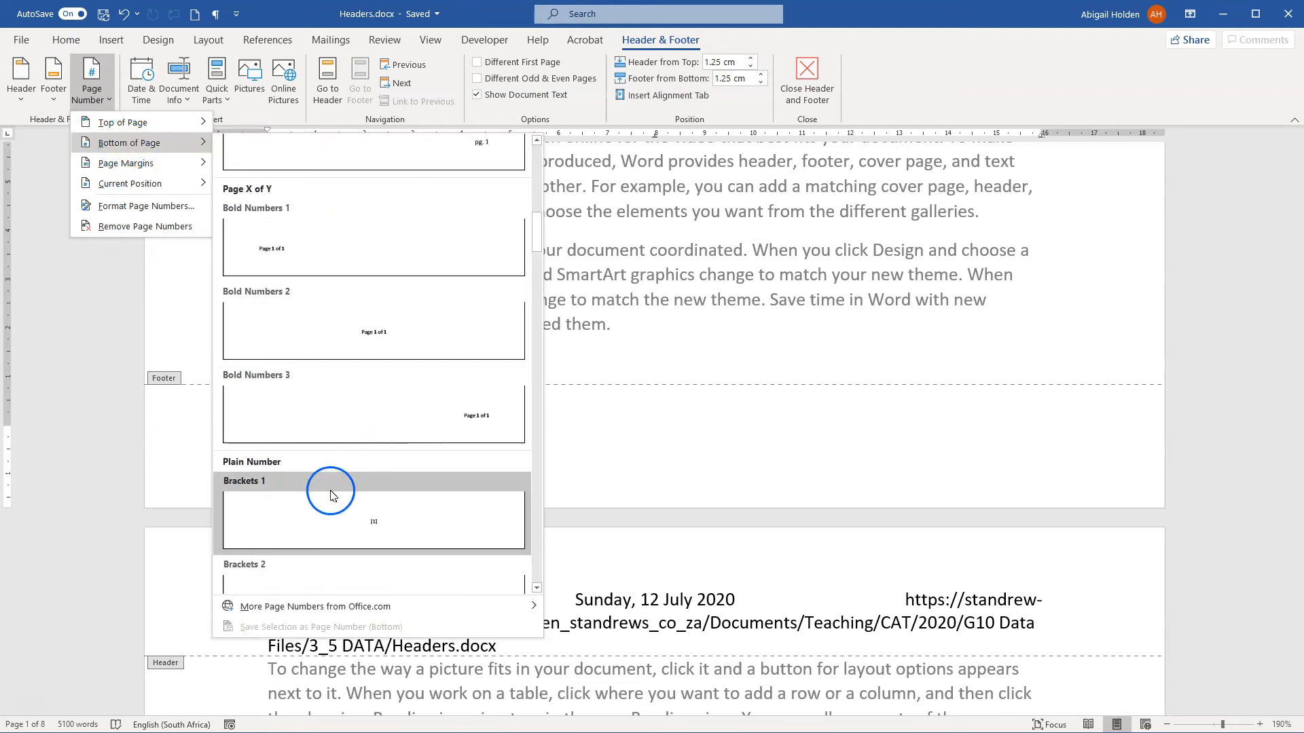
left_click(328, 414)
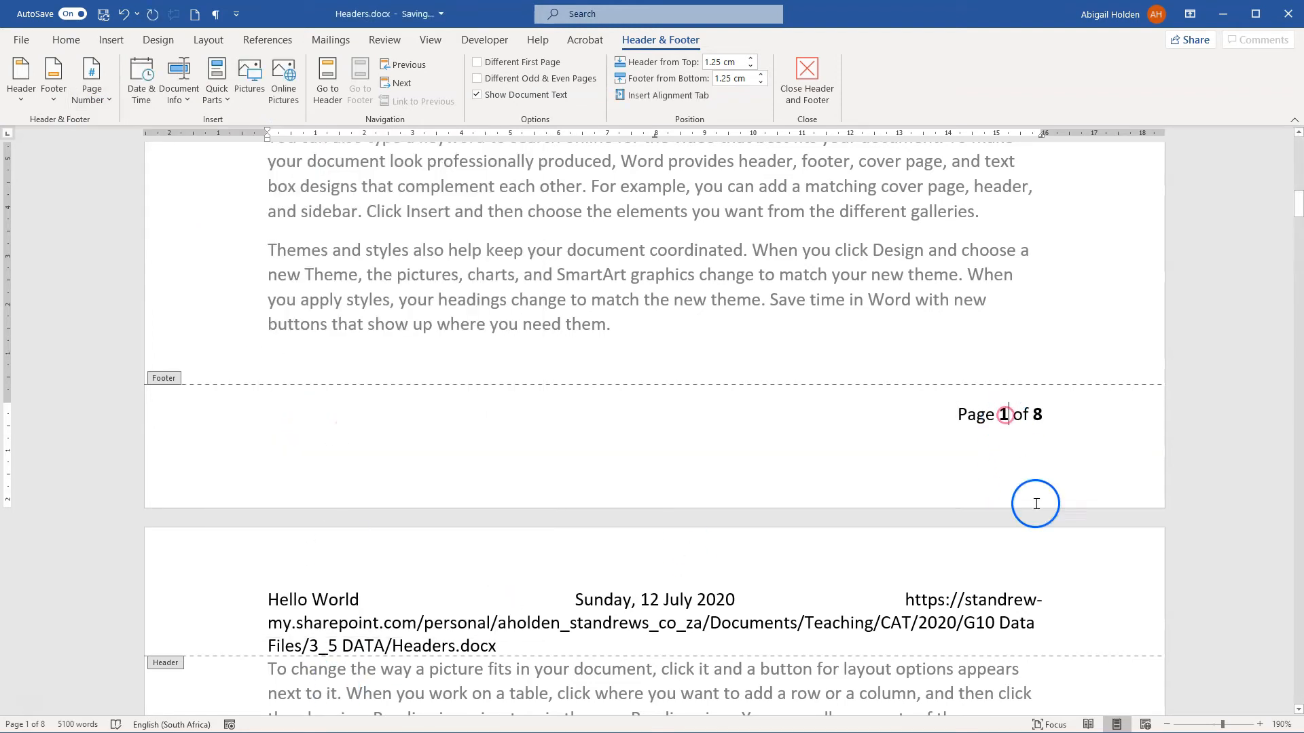
left_click(1033, 415)
left_click(1003, 416)
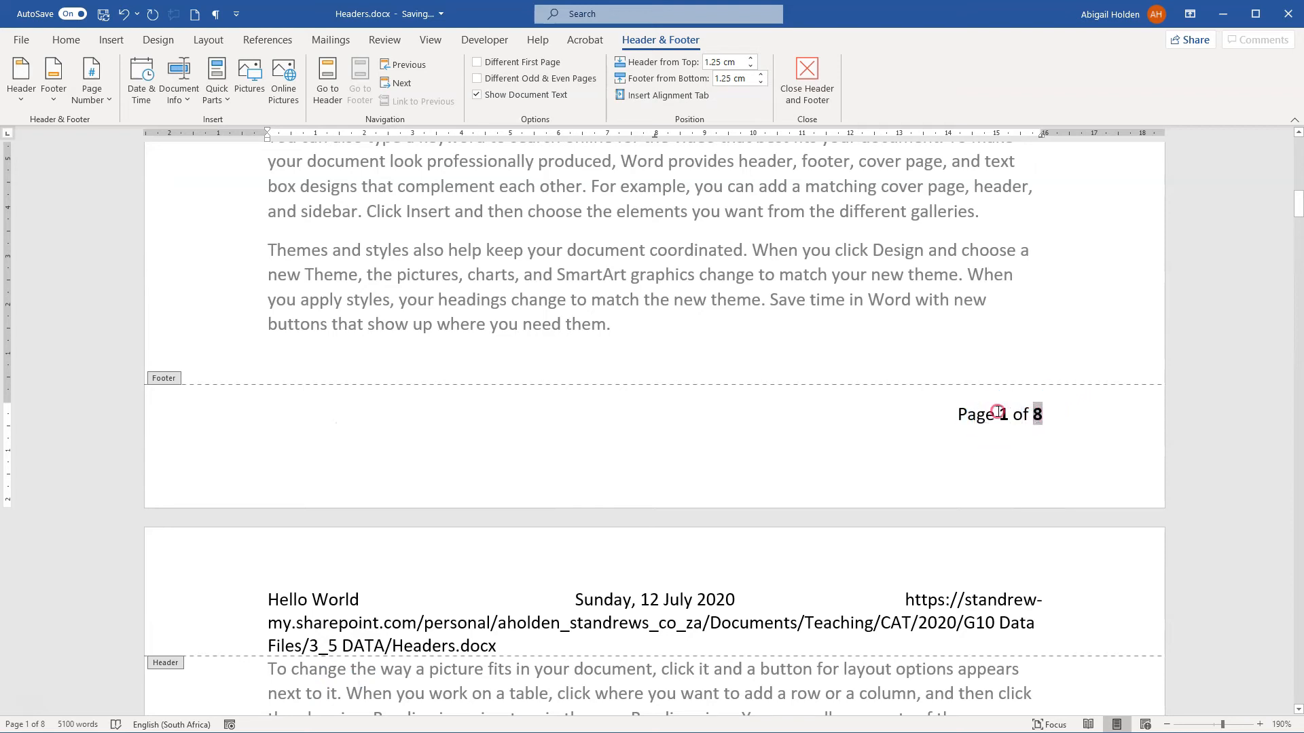
Step: Enter "Page 1" as plain text on the footer's second line, and compare both page numbers in the following pages' footers
left_click(537, 445)
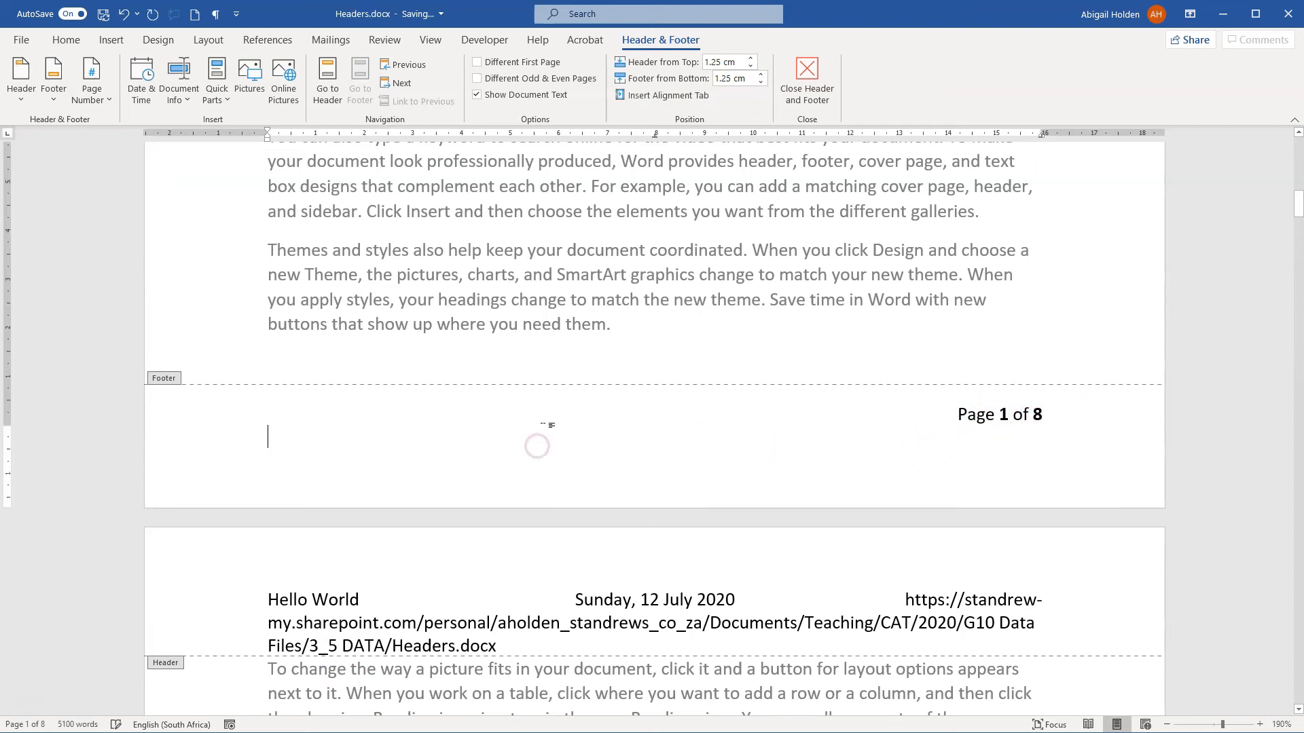
type("PA")
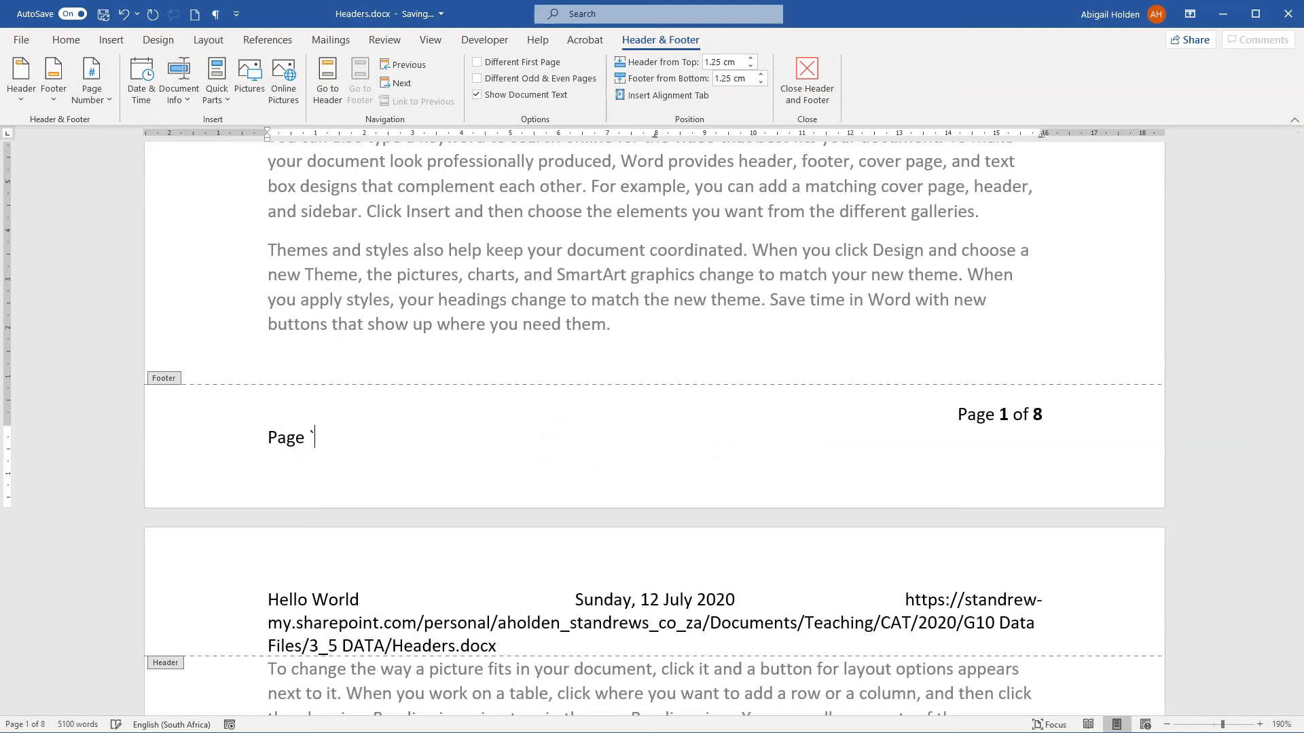
scroll(480, 437, "down", 15)
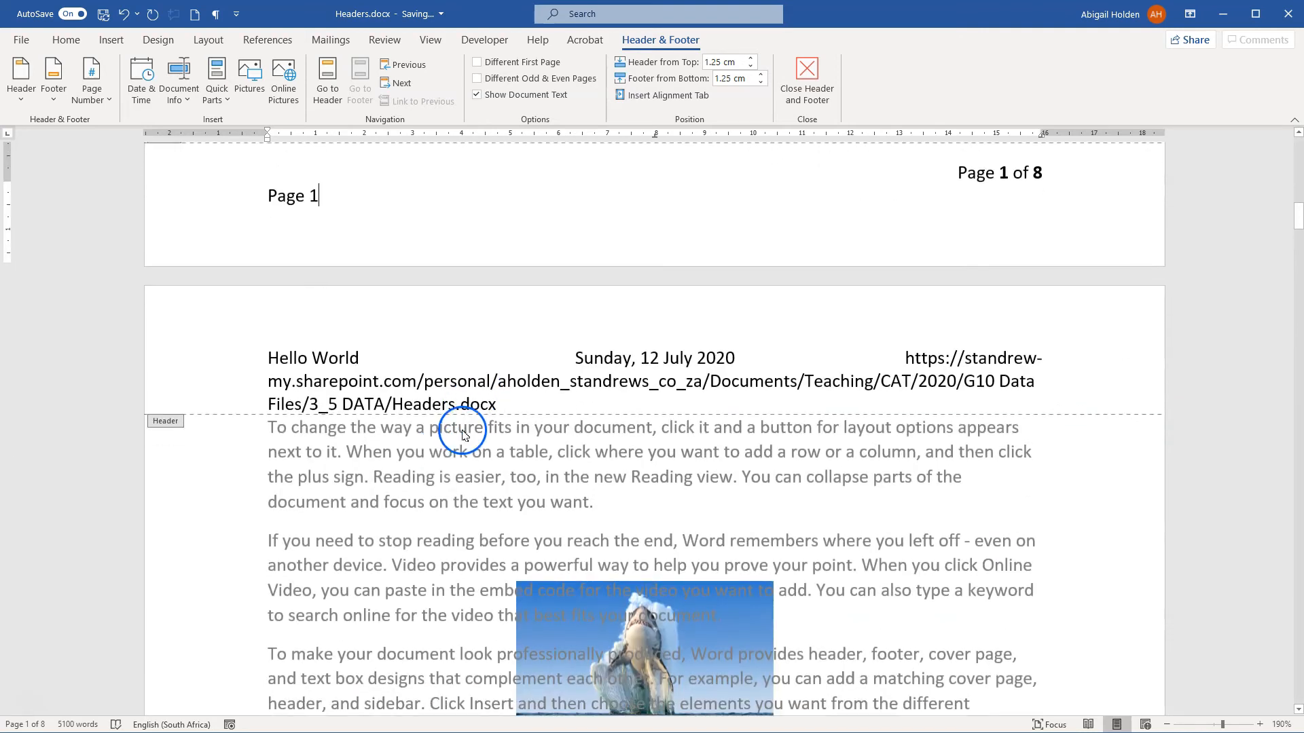
scroll(449, 440, "down", 5)
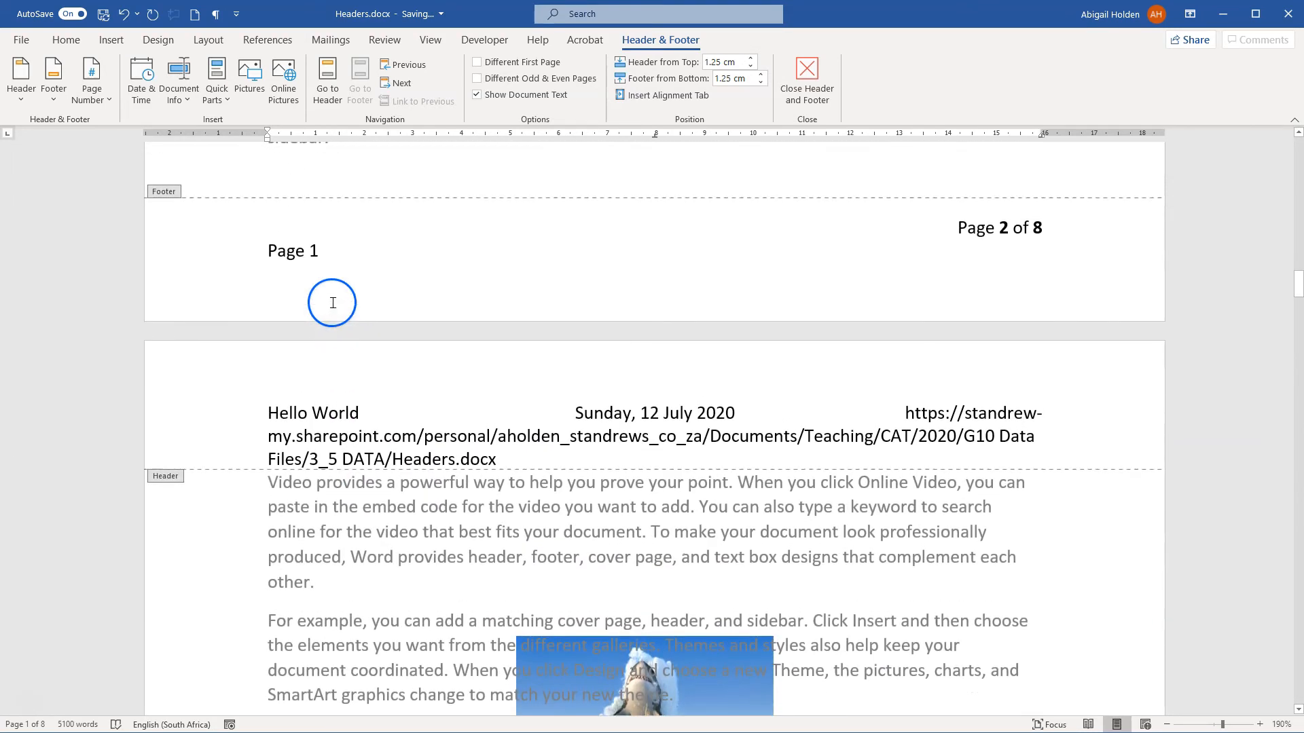
left_click(1007, 225)
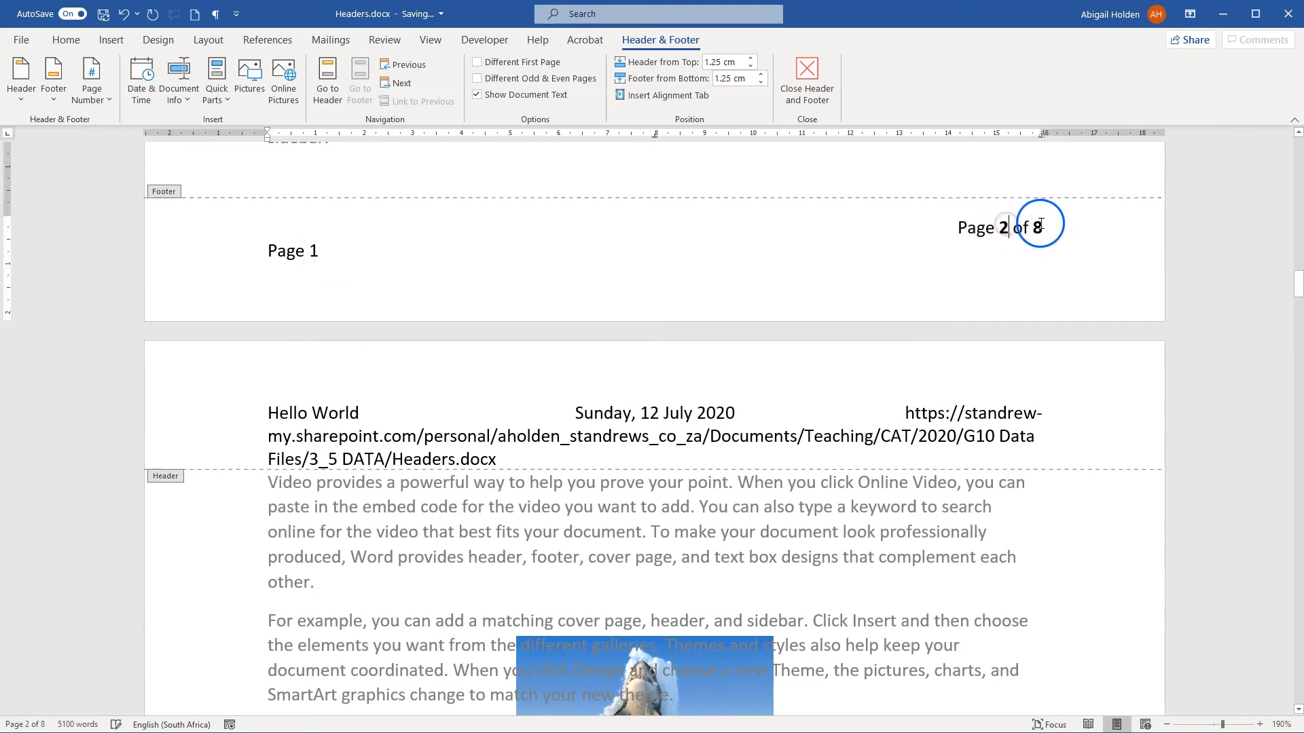
scroll(911, 248, "down", 15)
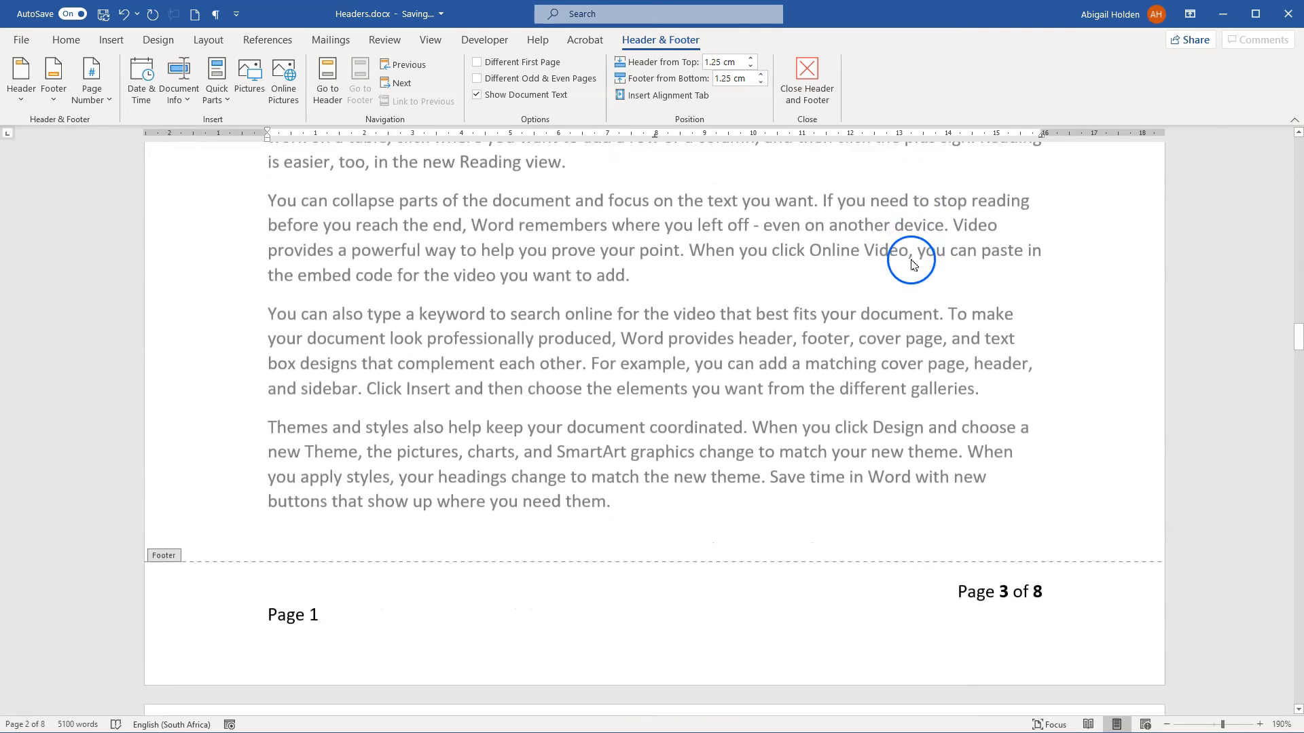
Step: Replace the typed 1 after "Page" in the third page's footer with a Page field in the 1, 2, 3 format
left_click(315, 320)
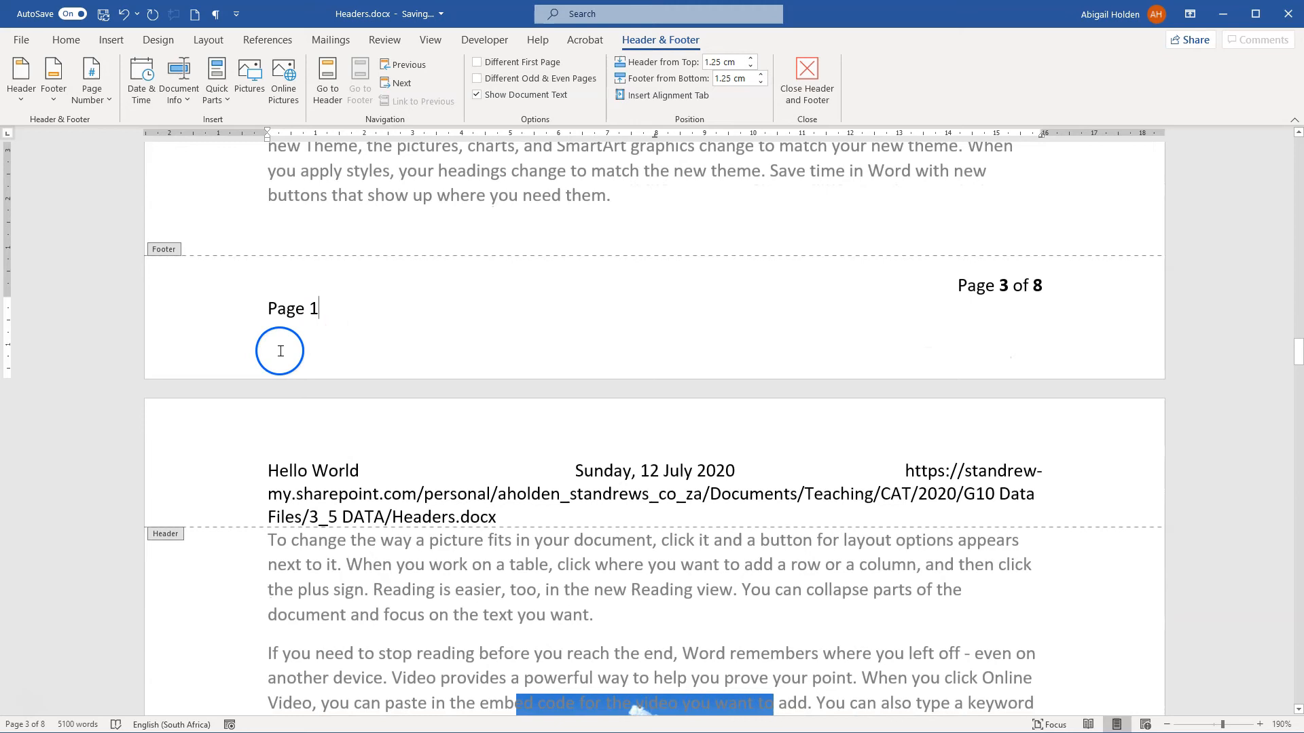
key("BackSpace")
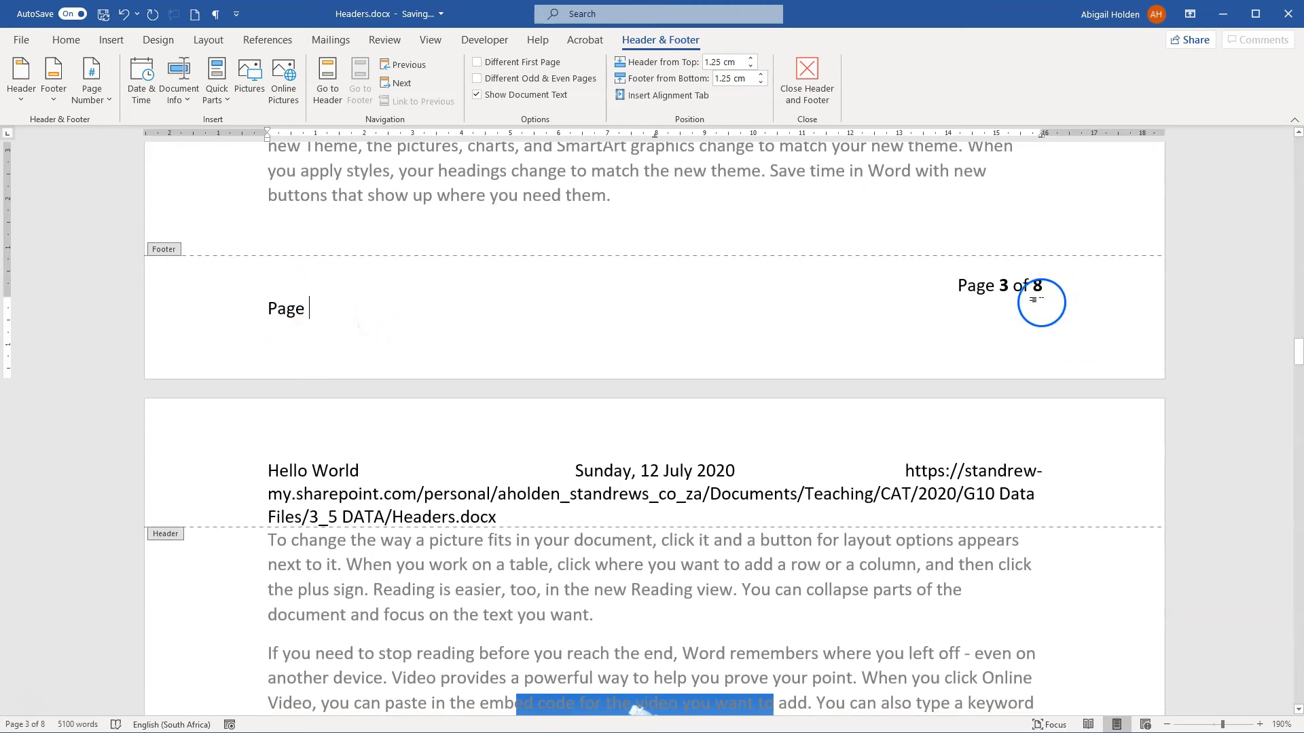
left_click(422, 315)
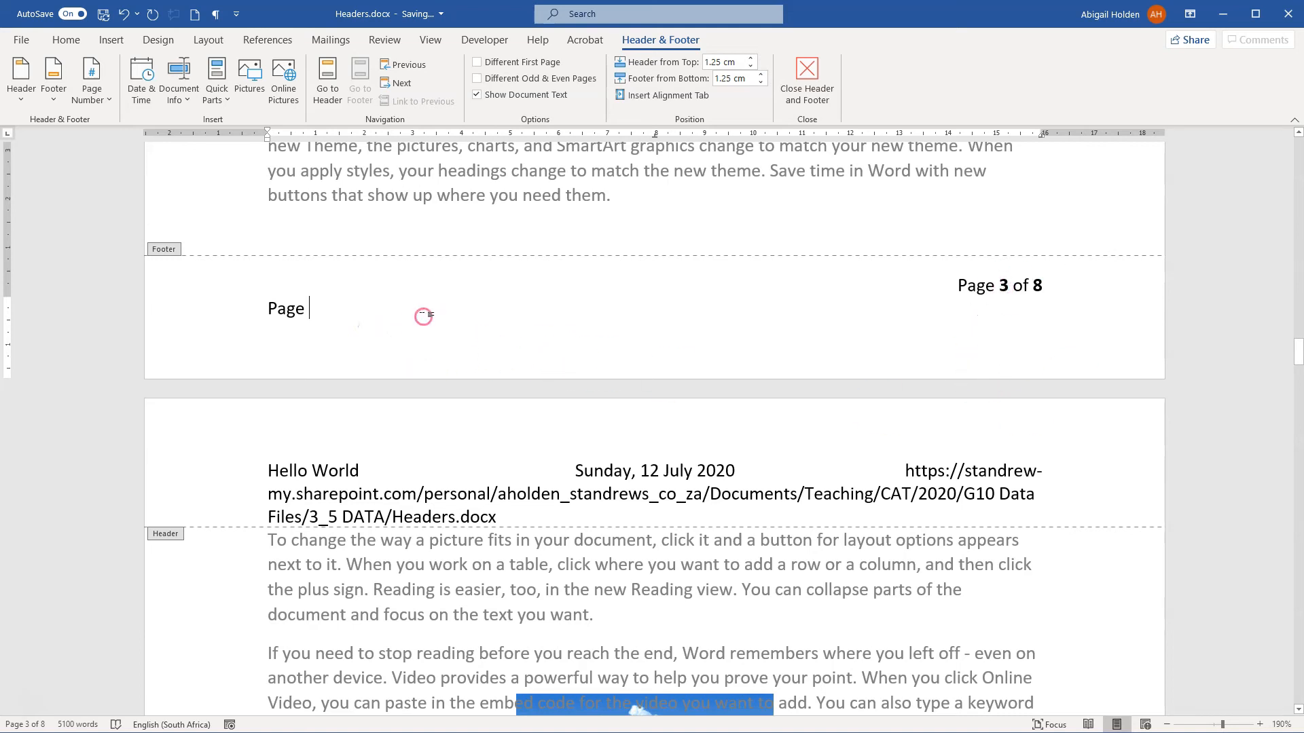
left_click(180, 95)
left_click(192, 228)
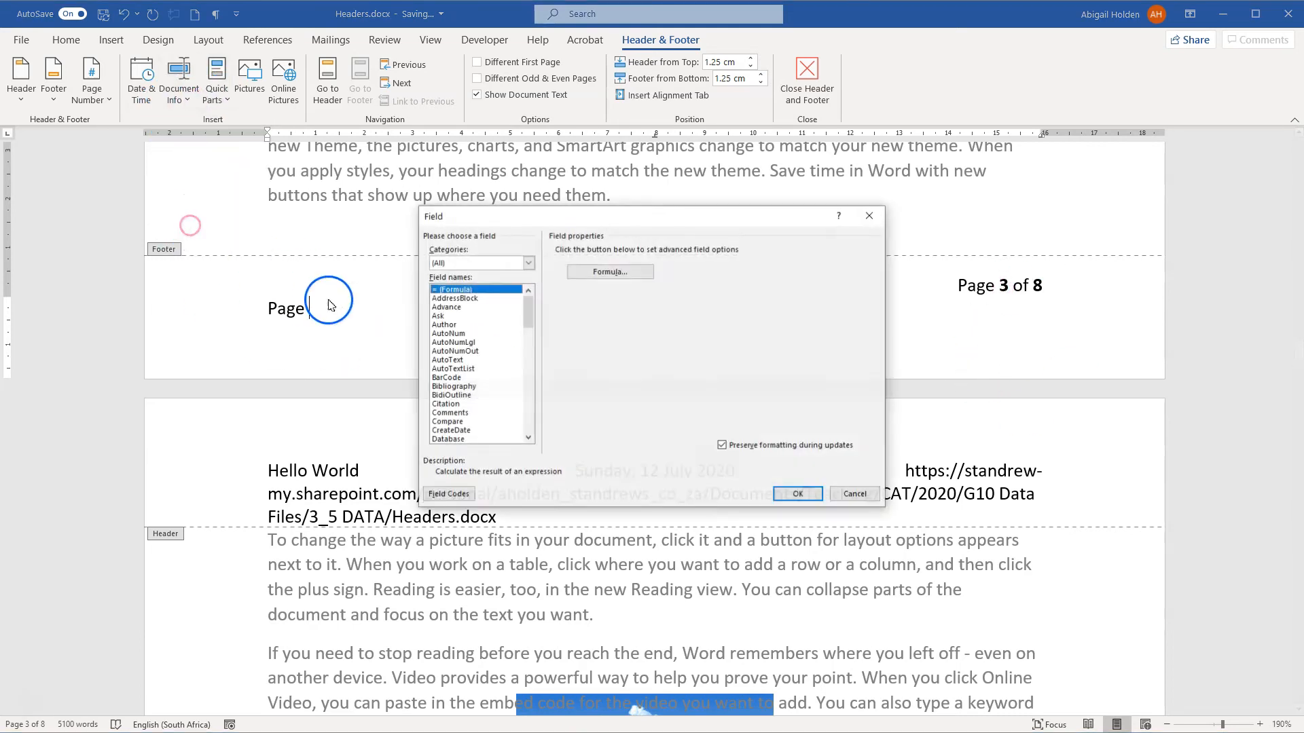
left_click(528, 348)
left_click_drag(528, 348, 529, 391)
left_click(455, 378)
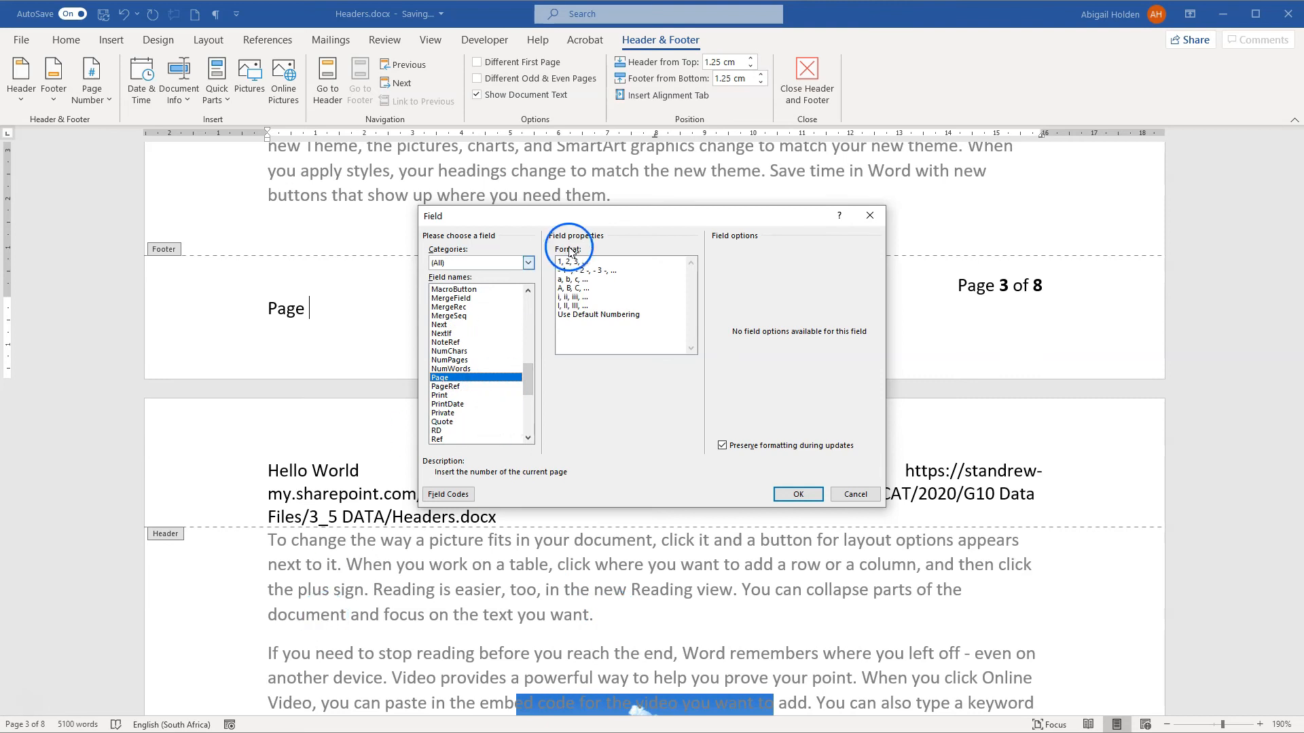
left_click(574, 264)
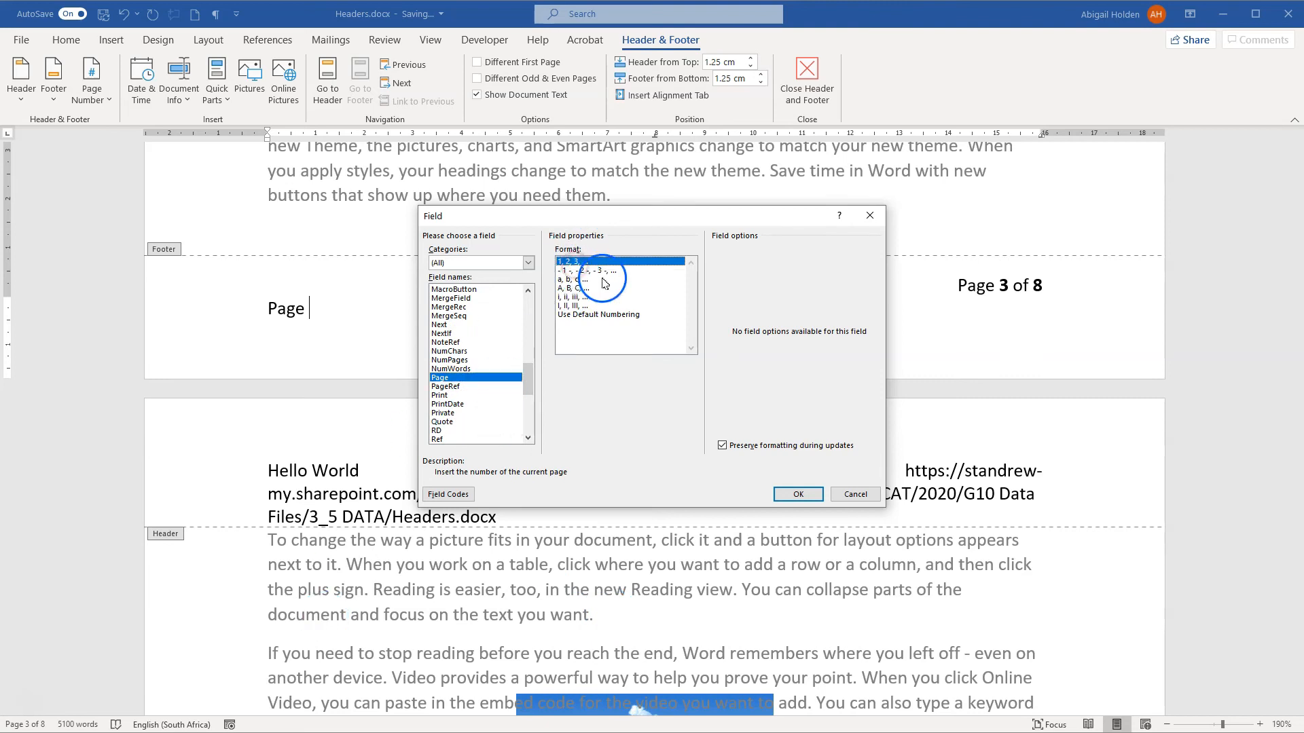
left_click(796, 491)
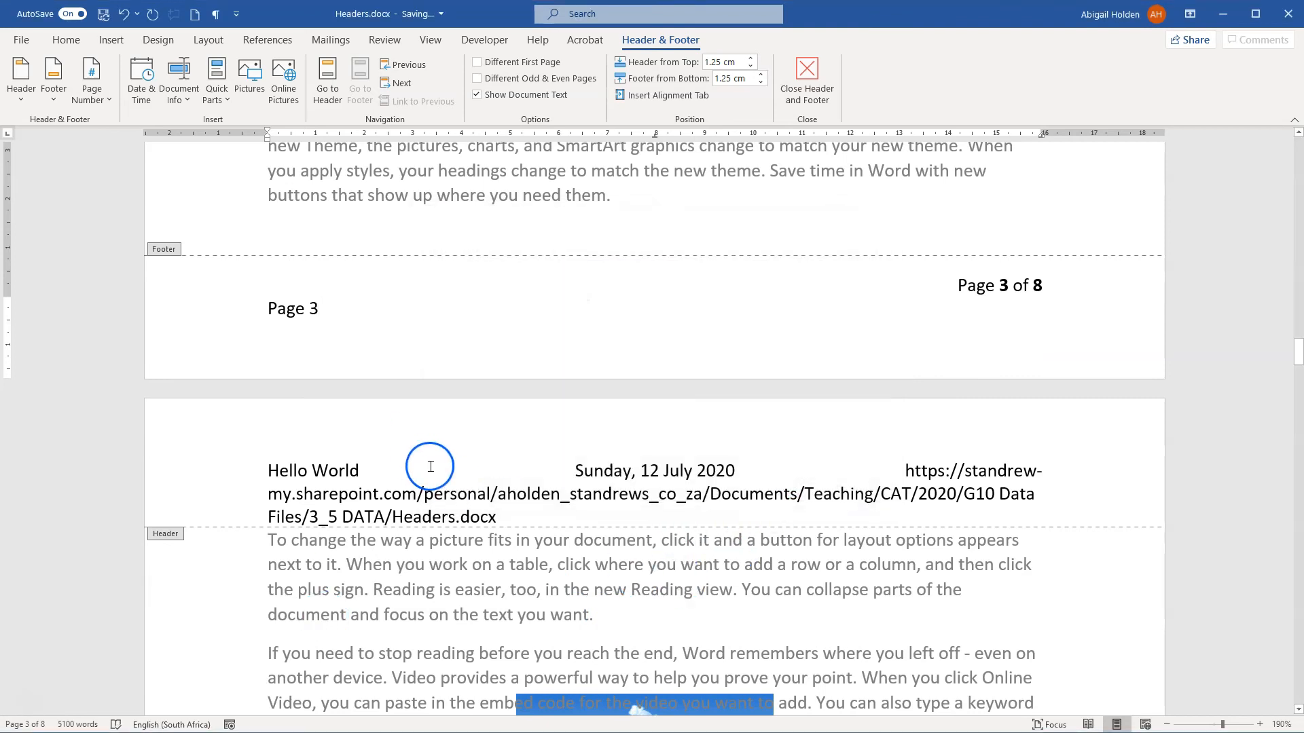
Step: Add "of" and a NumPages field after the page number on the footer's second line
type("of")
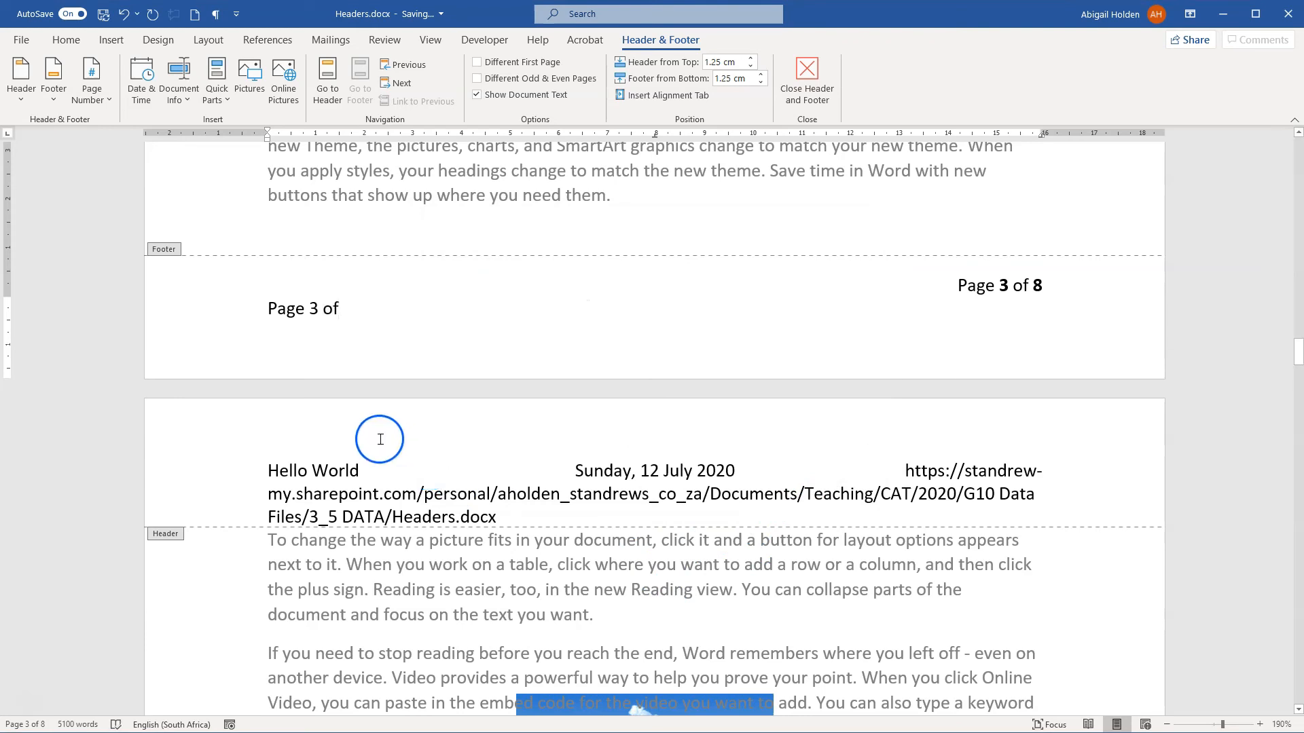
left_click(180, 93)
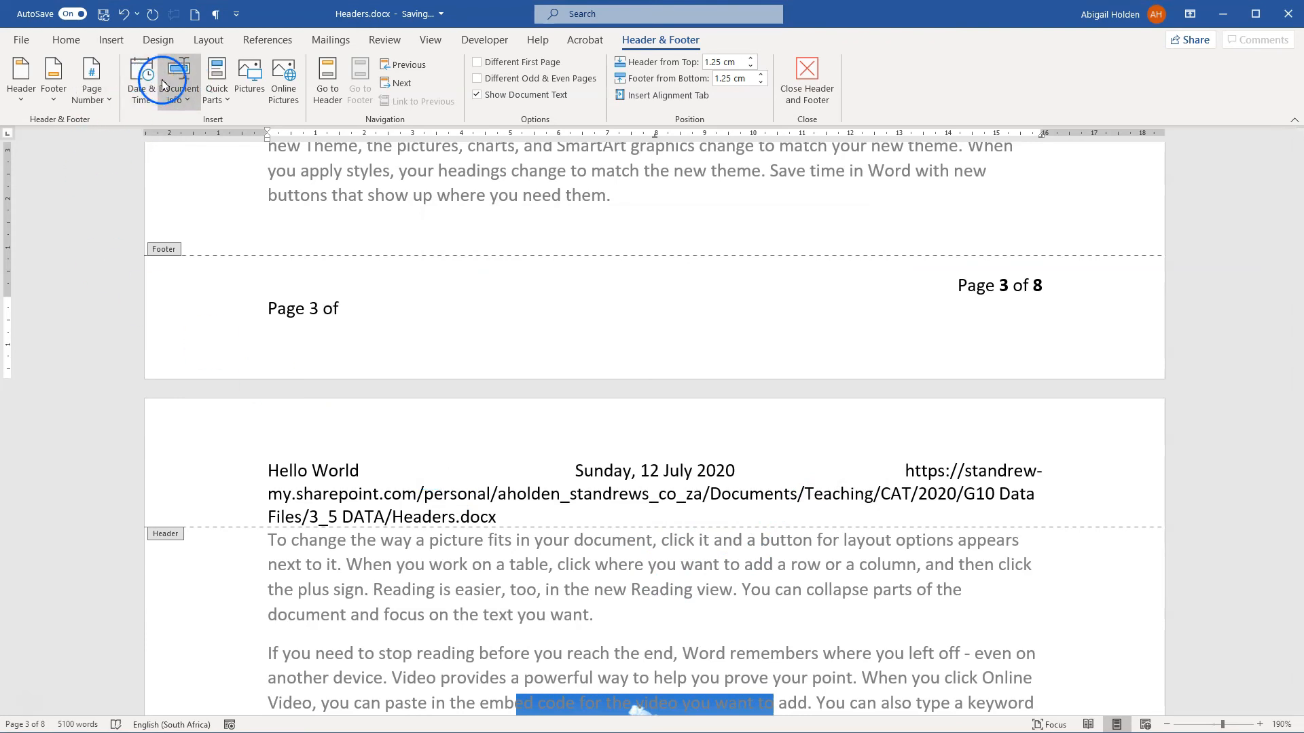
left_click(192, 231)
left_click_drag(529, 309, 531, 391)
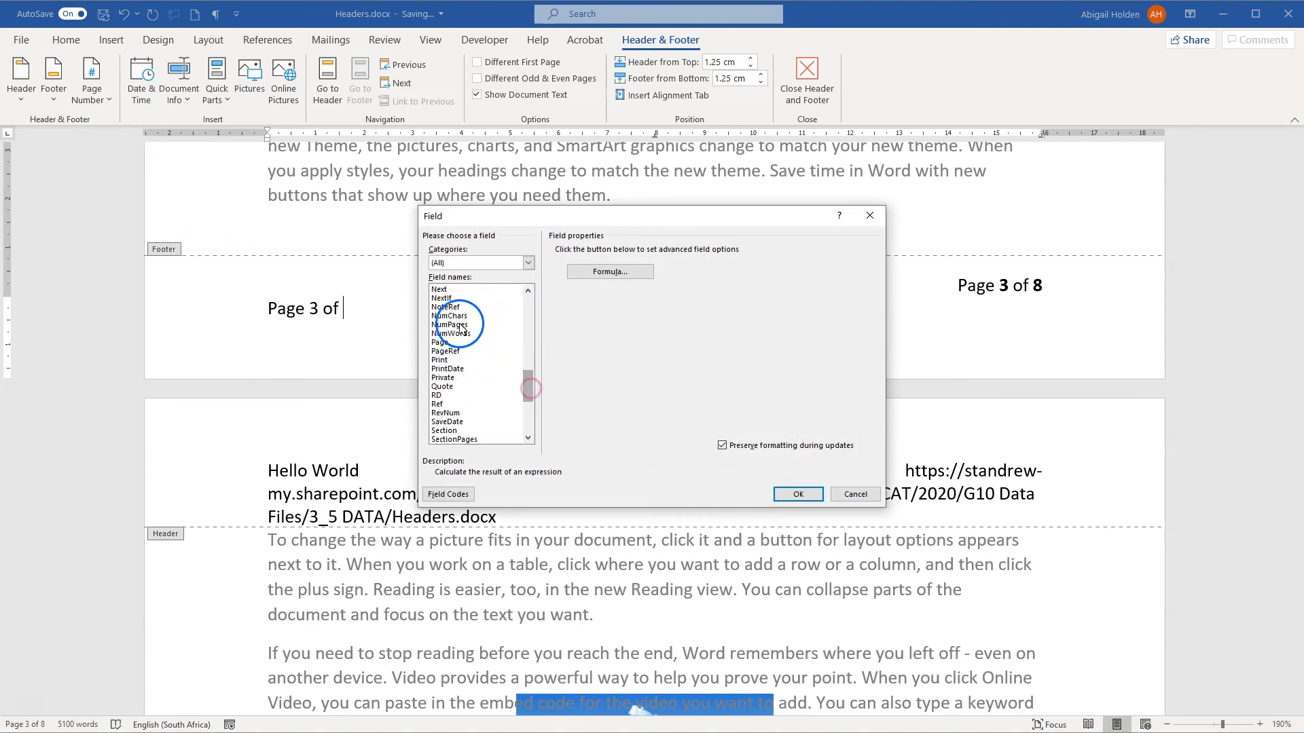
left_click(449, 326)
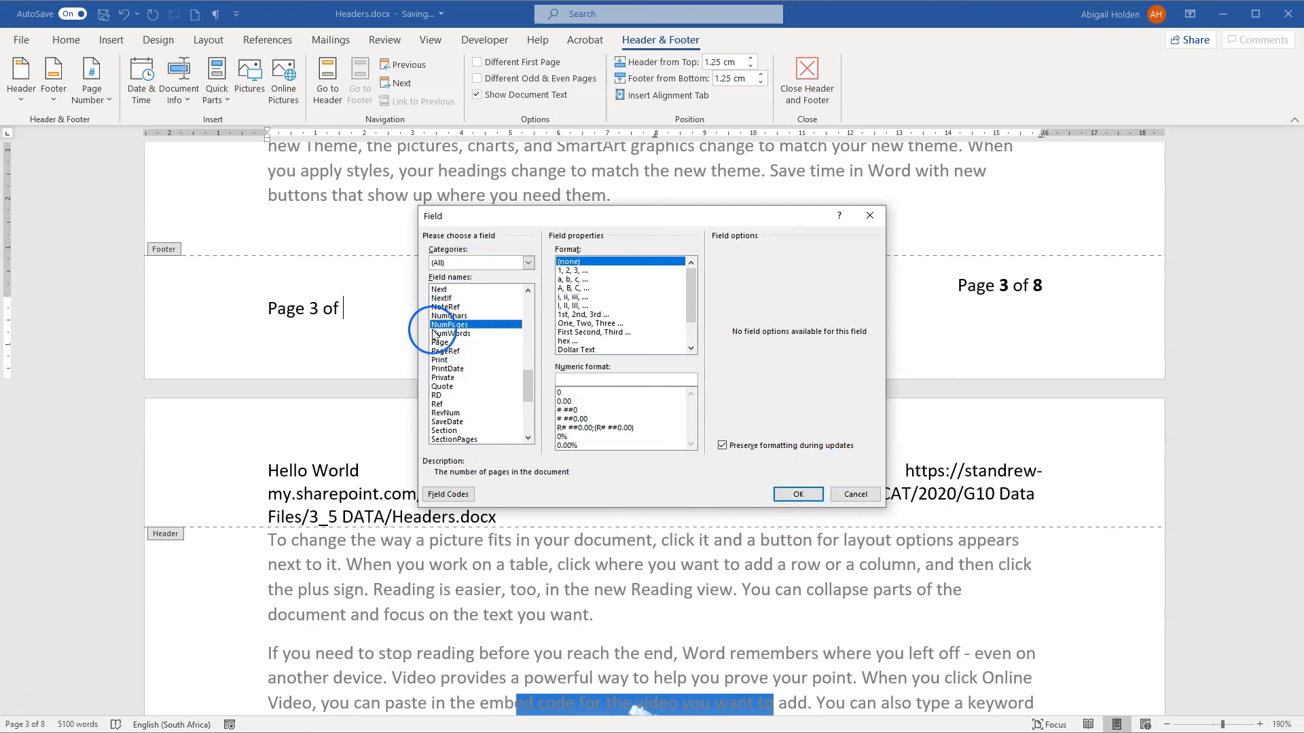
left_click(800, 495)
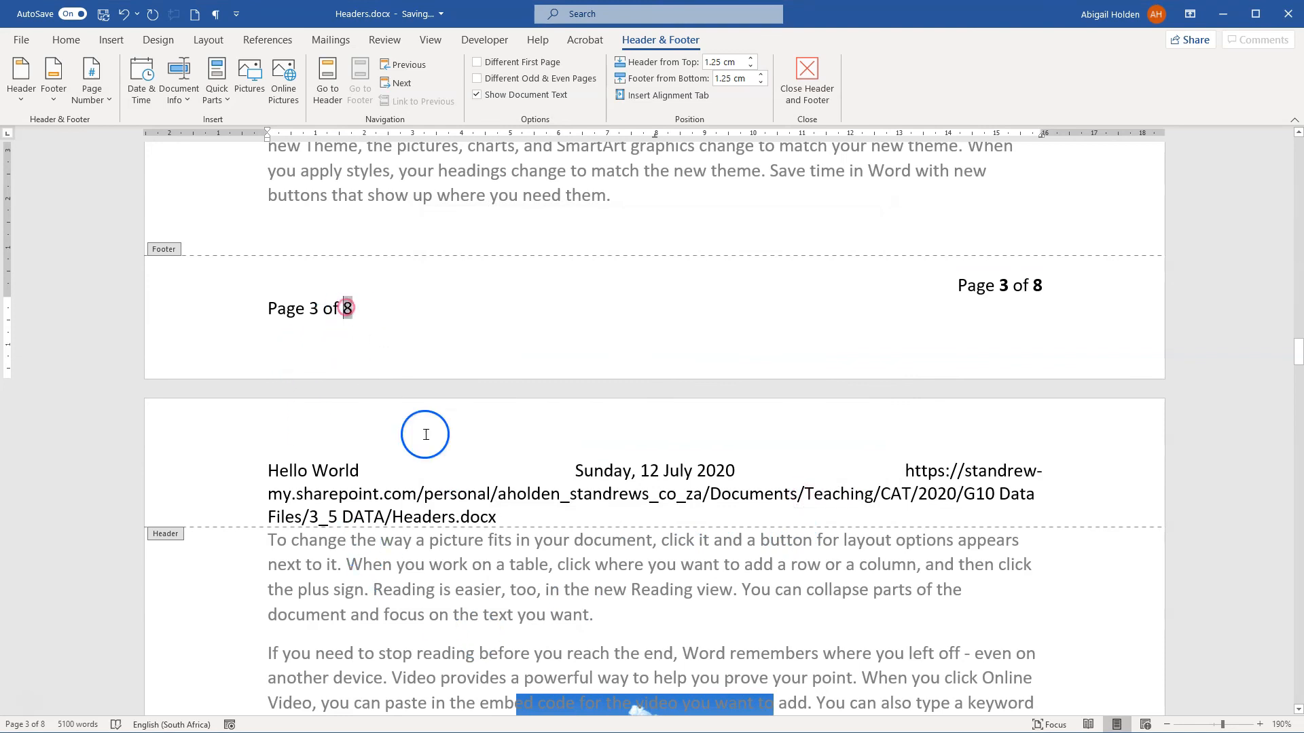
left_click(999, 288)
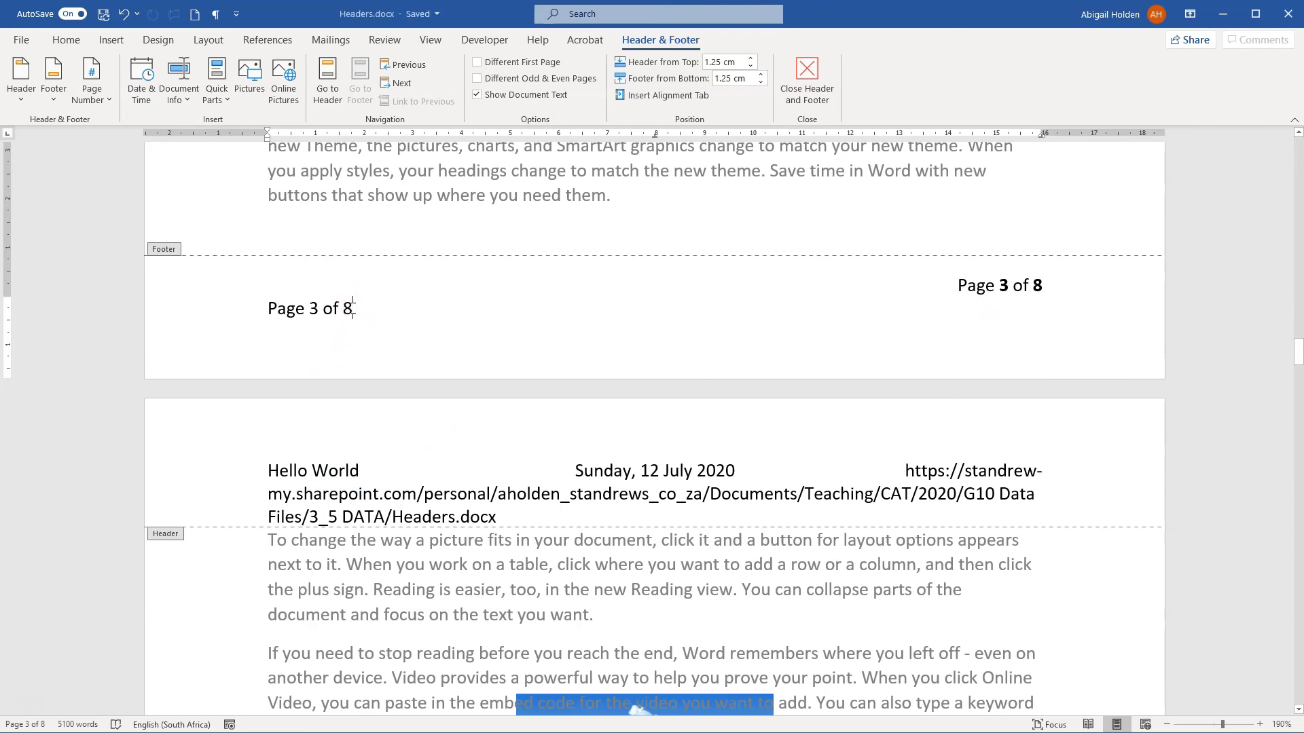
Step: Leave the footer and check the page numbering on the preceding pages
double_click(707, 173)
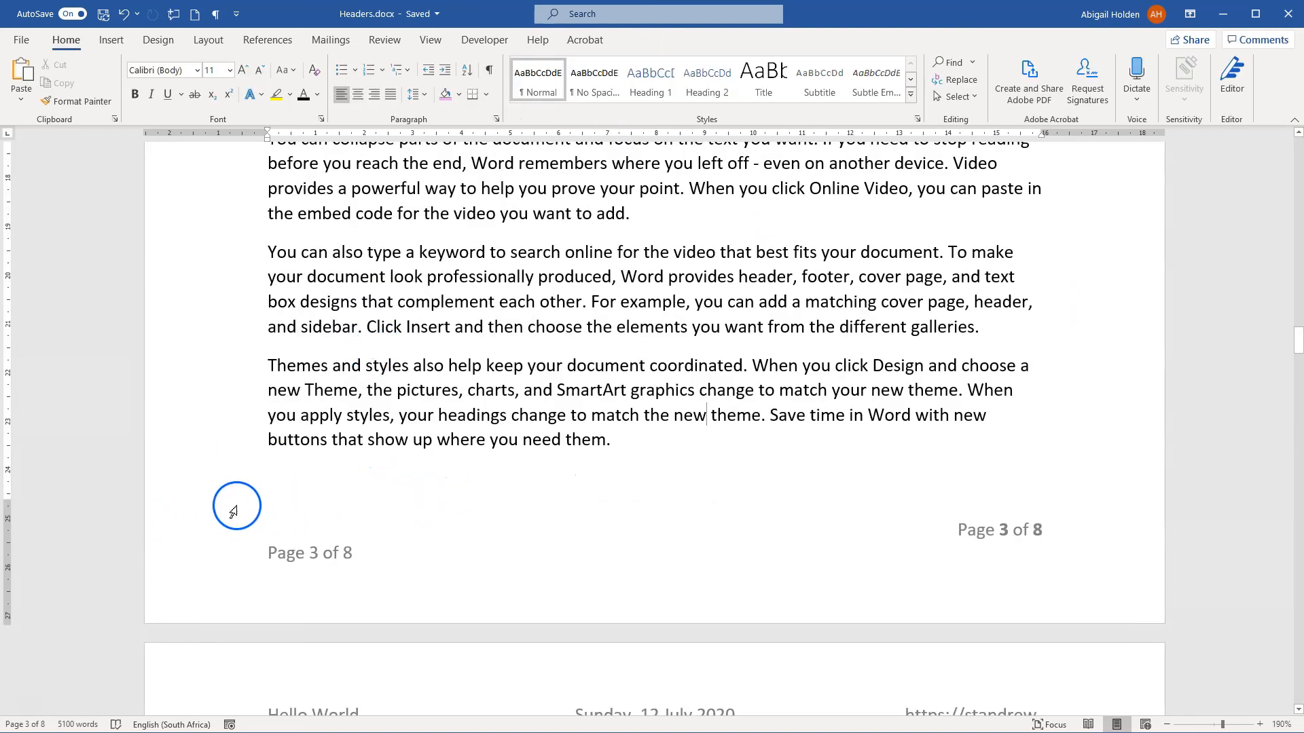
scroll(495, 319, "up", 10)
scroll(524, 317, "up", 15)
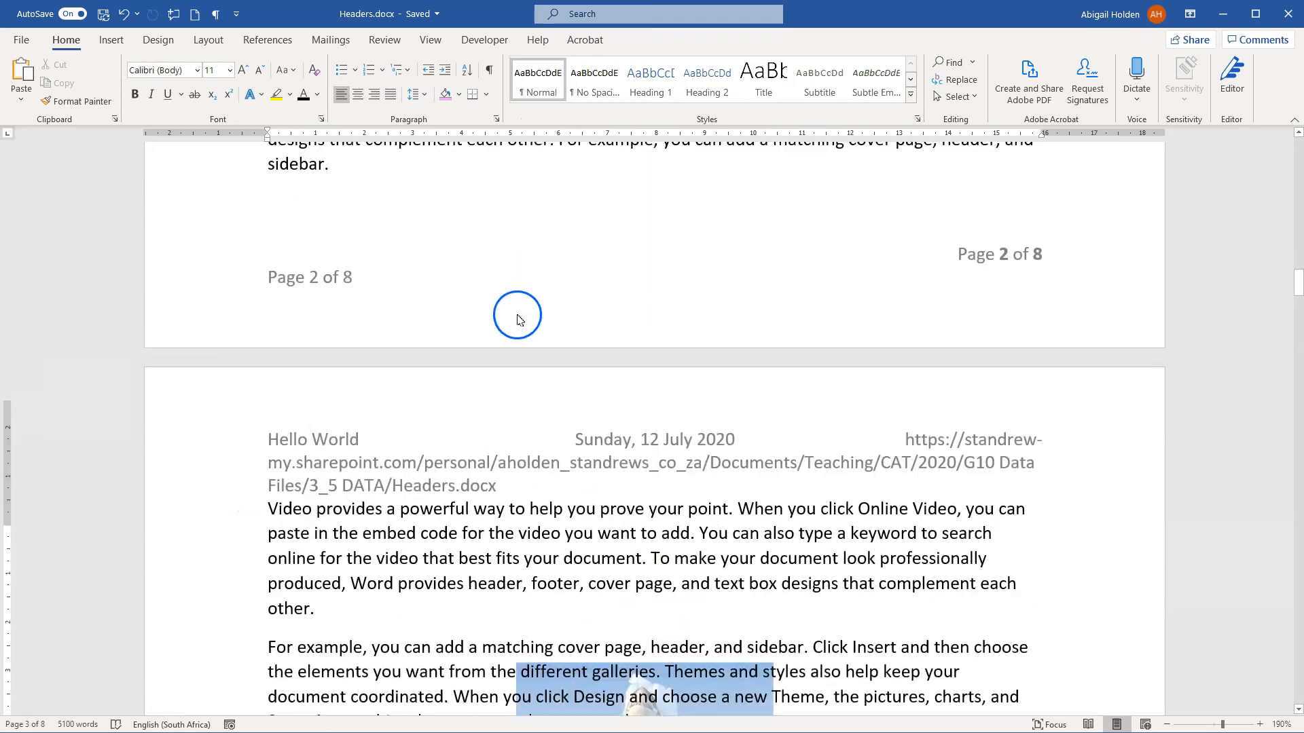
scroll(527, 354, "up", 1)
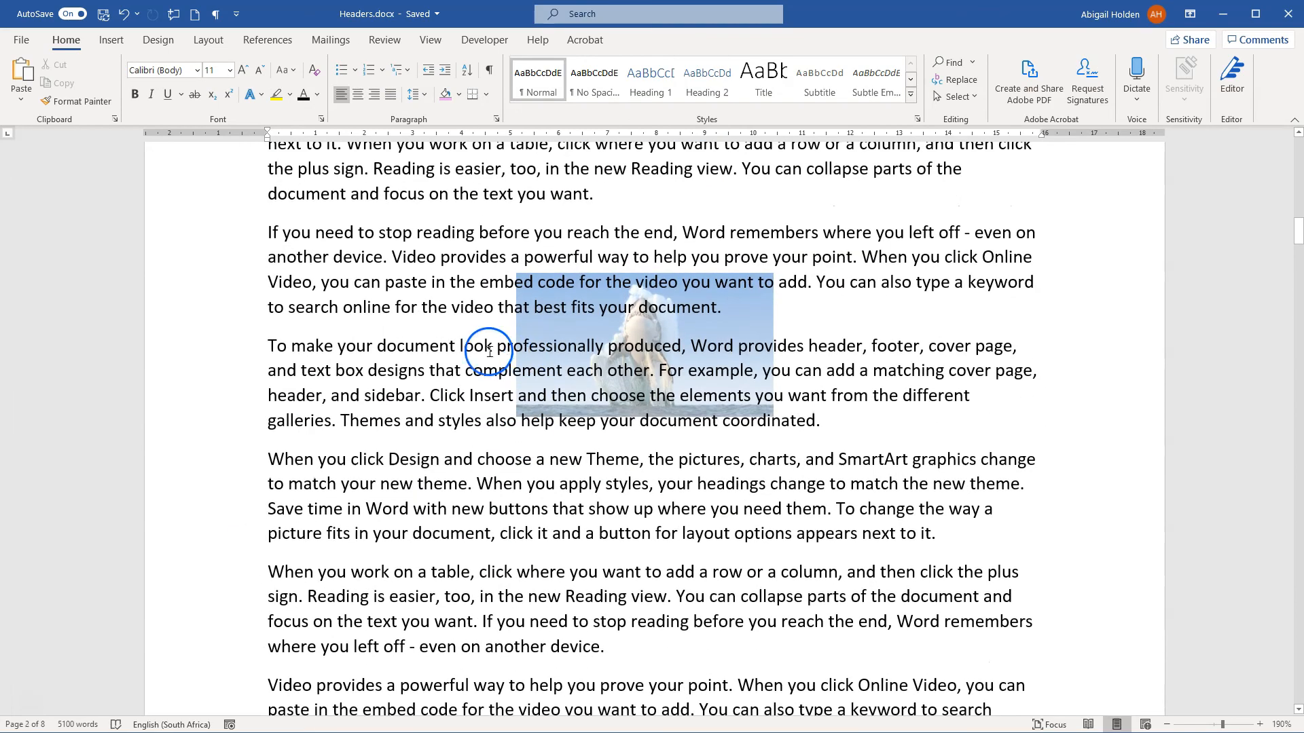